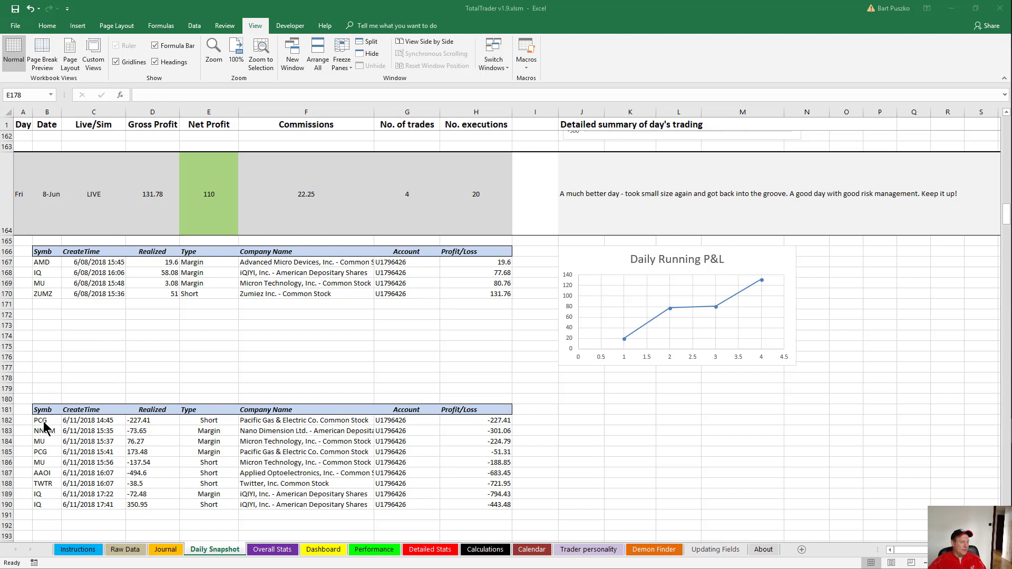
Review the fields of the 6/11/2018 trade list, from symbol, create time and realized amount to account and the Profit/Loss formula
{"action": "left_click", "coordinate": [49, 420]}
{"action": "left_click_drag", "start_coordinate": [49, 420], "coordinate": [472, 507]}
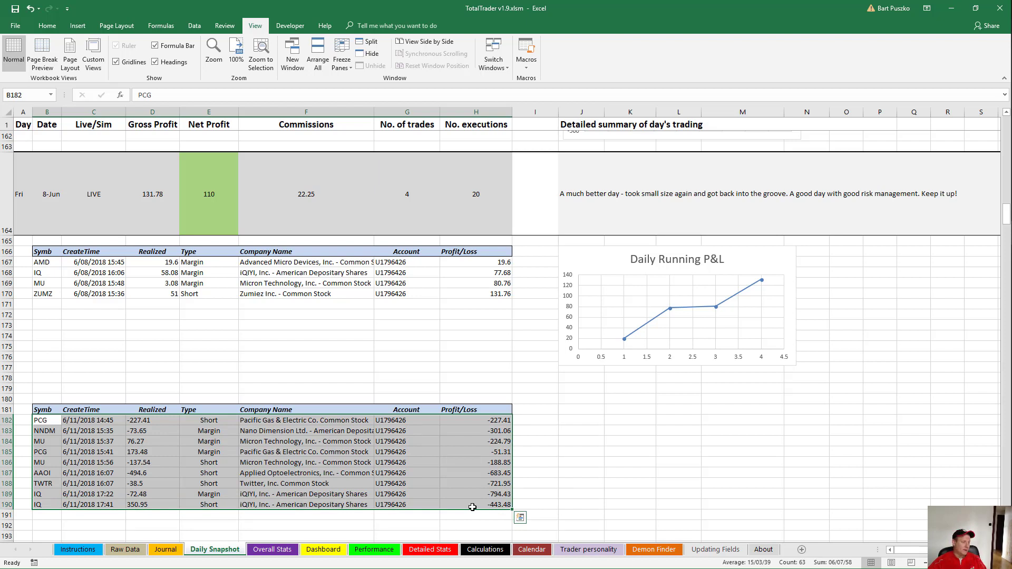
{"action": "left_click", "coordinate": [48, 422]}
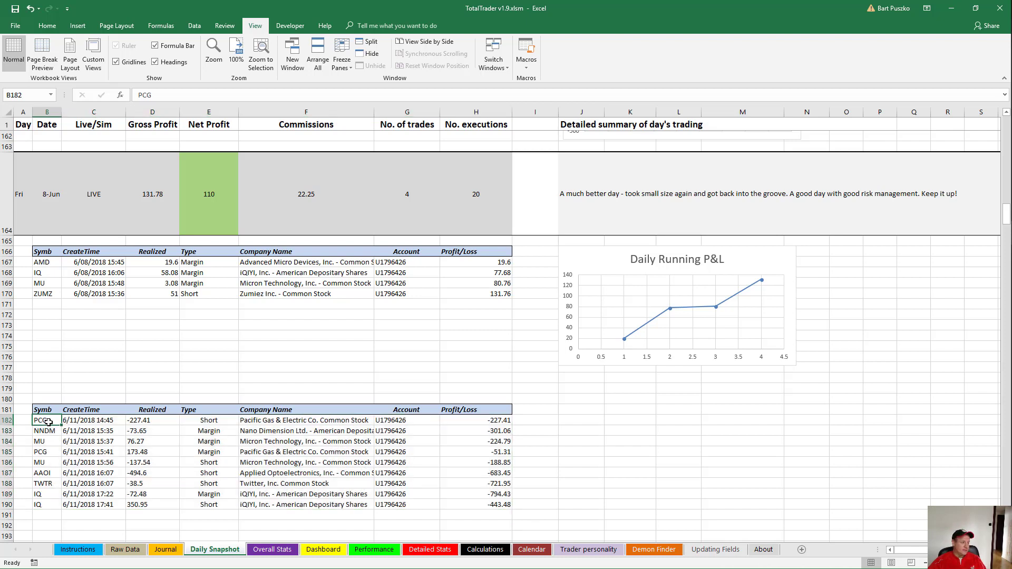
{"action": "left_click", "coordinate": [86, 421]}
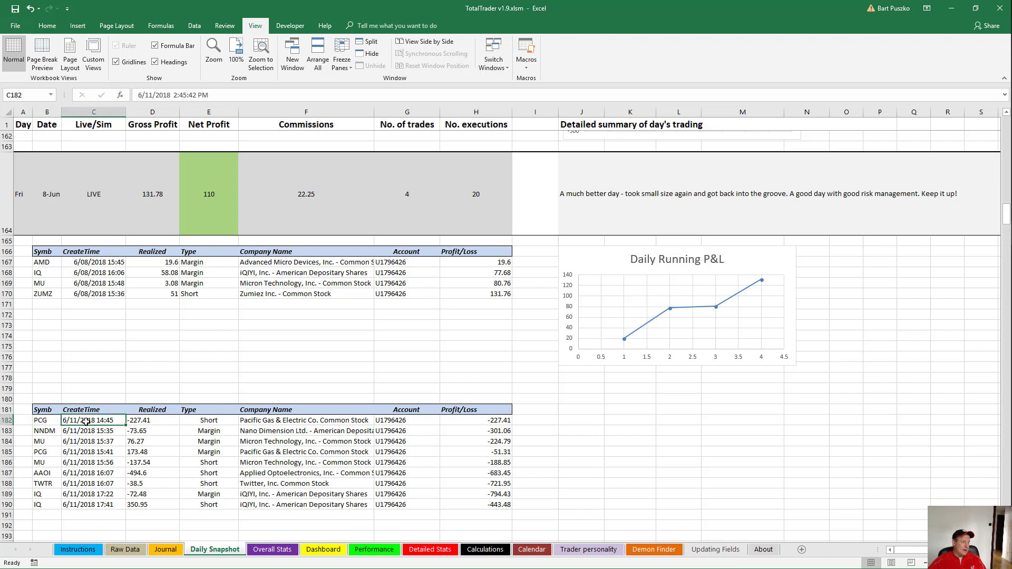
{"action": "left_click", "coordinate": [158, 421]}
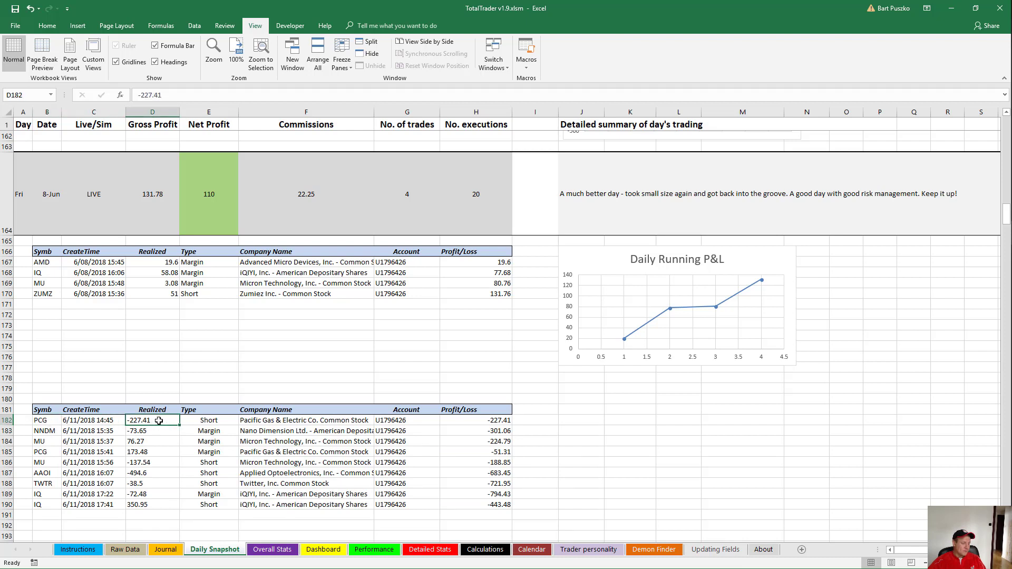
{"action": "left_click", "coordinate": [204, 423]}
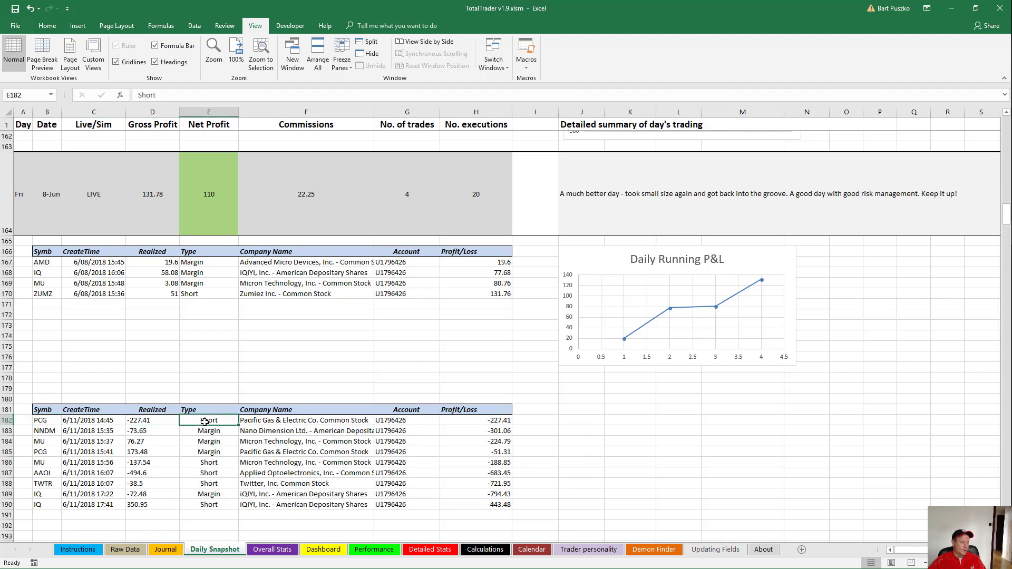
{"action": "left_click", "coordinate": [253, 424]}
{"action": "left_click", "coordinate": [399, 422]}
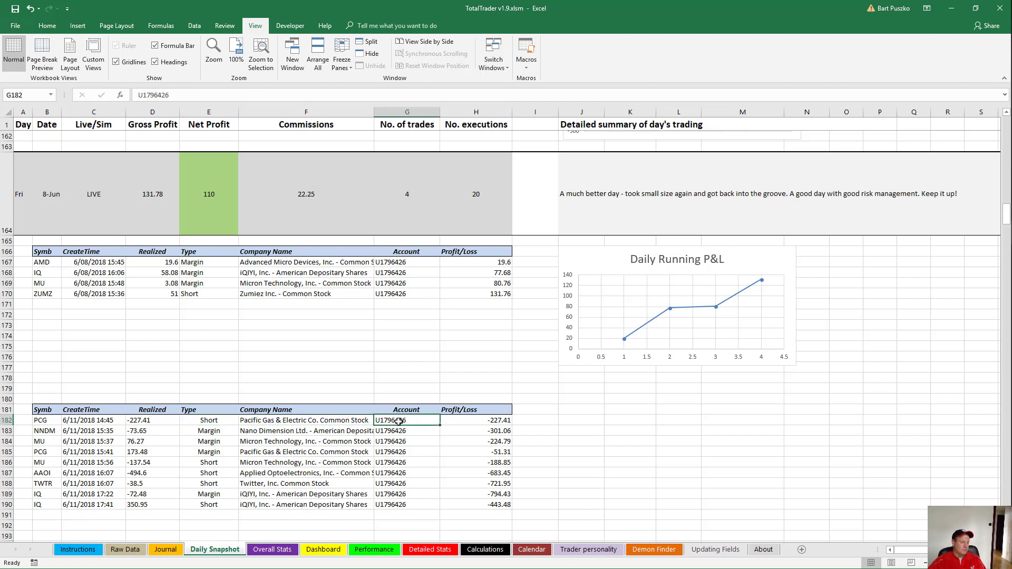
{"action": "left_click", "coordinate": [470, 423]}
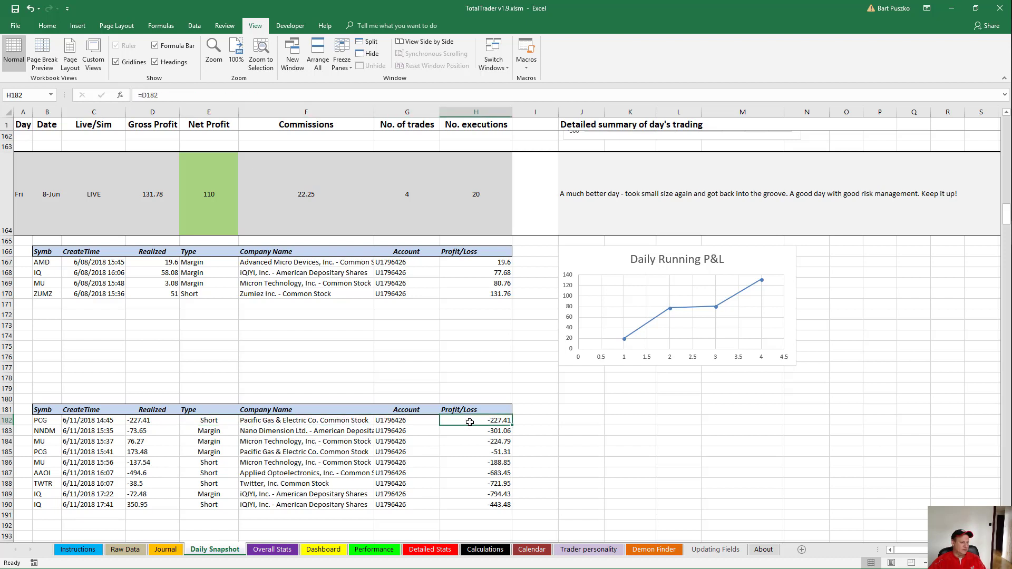
{"action": "left_click", "coordinate": [156, 421]}
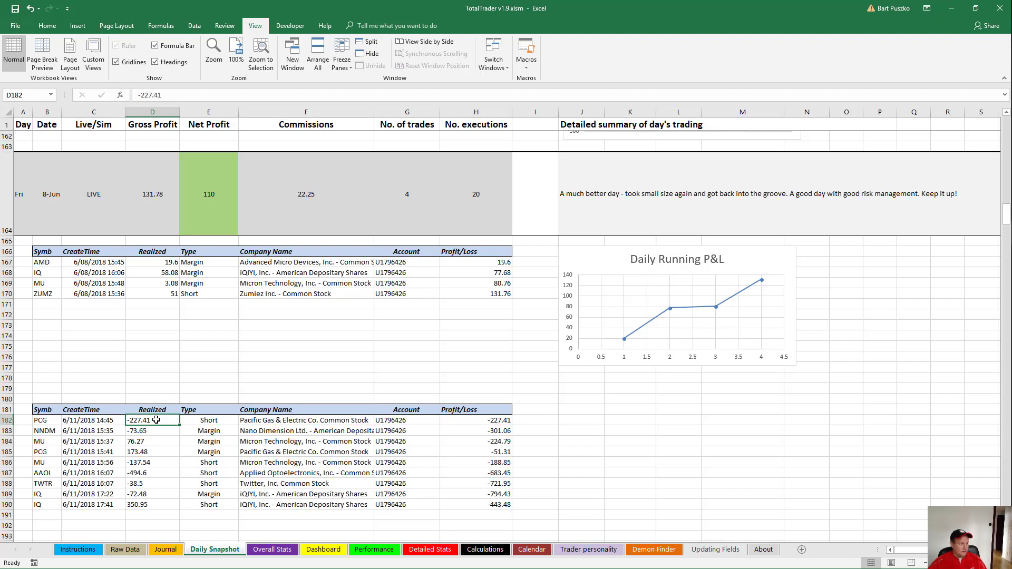
{"action": "left_click", "coordinate": [6, 184]}
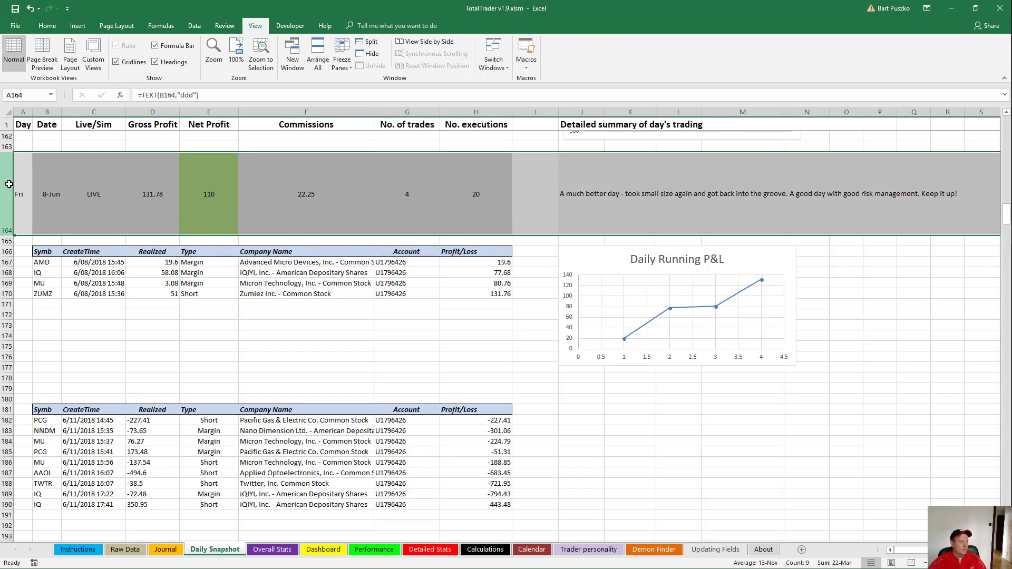
{"action": "key", "text": "ctrl+c"}
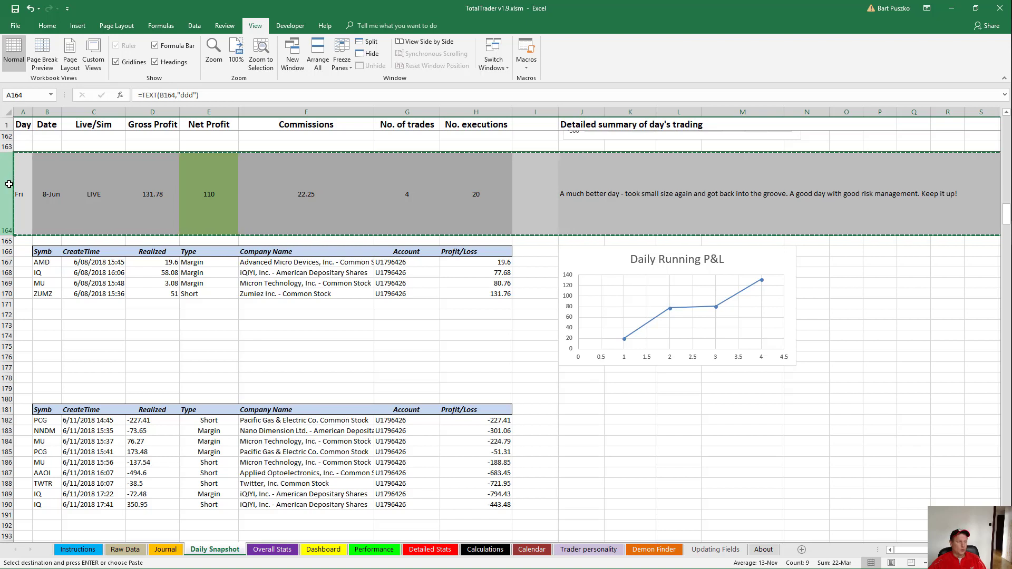
{"action": "left_click", "coordinate": [5, 389]}
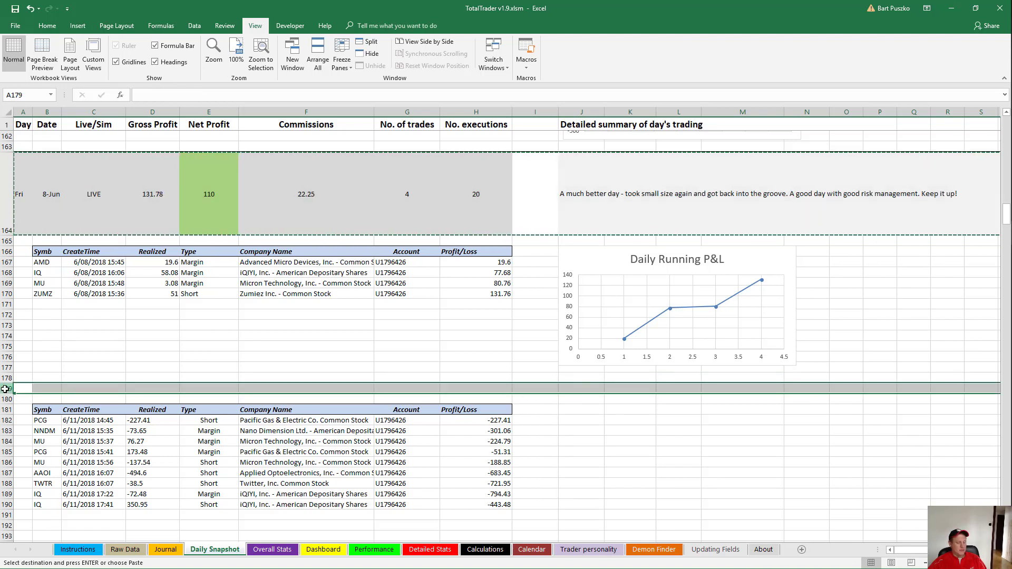
{"action": "key", "text": "Escape"}
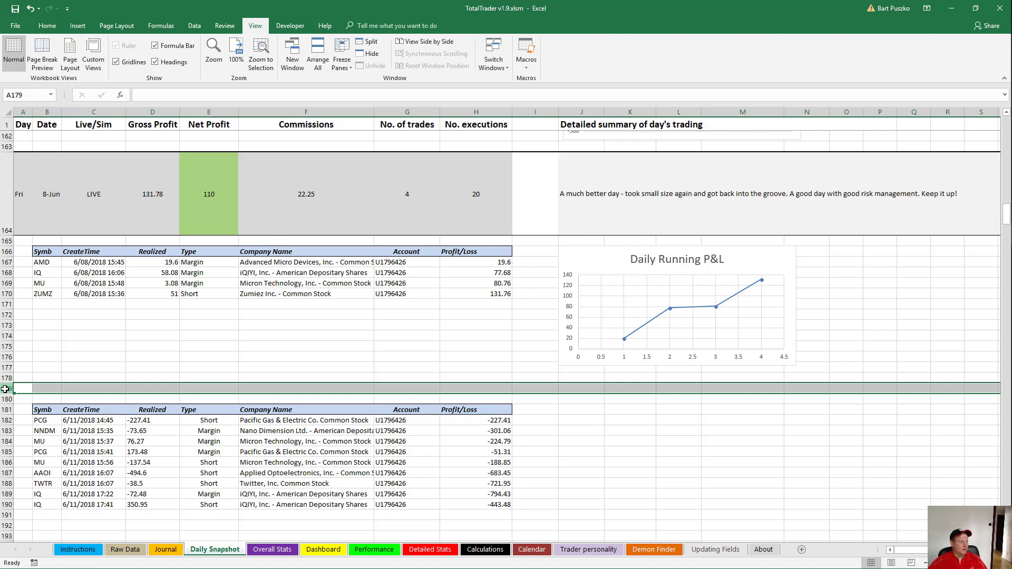
Undo the last removal of the 11-Jun summary row and delete the Daily Running P&L chart beneath it
{"action": "left_click", "coordinate": [31, 9]}
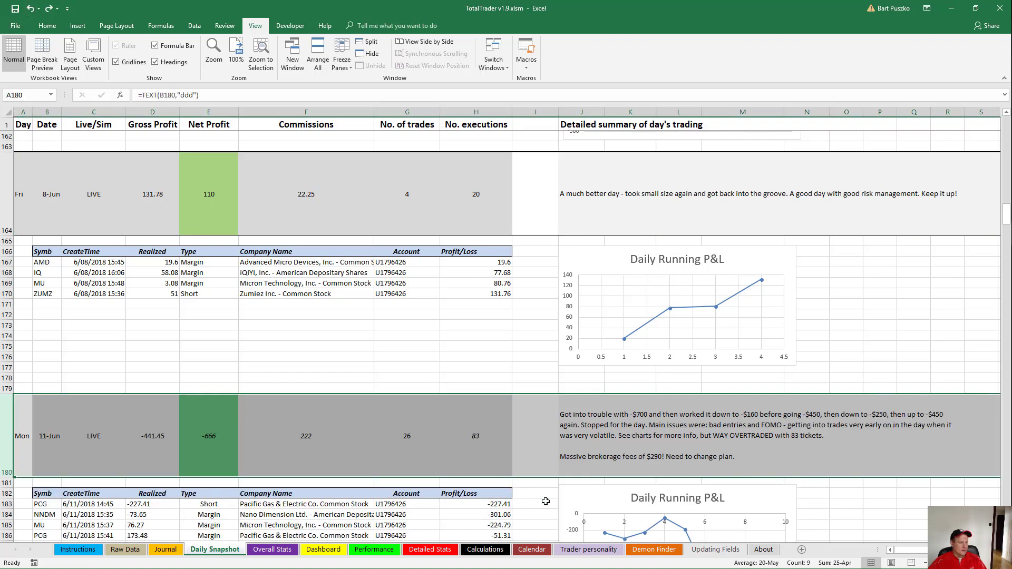
{"action": "left_click", "coordinate": [570, 496]}
{"action": "key", "text": "Delete"}
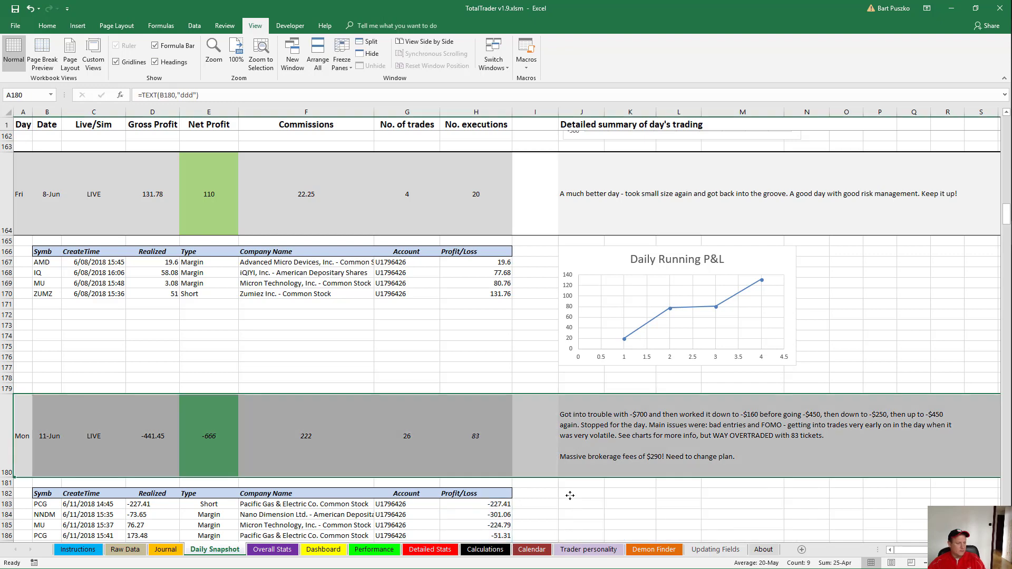
Try the date 8/6 in the 11-Jun summary row (B180) and undo the change
{"action": "scroll", "coordinate": [572, 496], "scroll_direction": "down", "scroll_amount": 1}
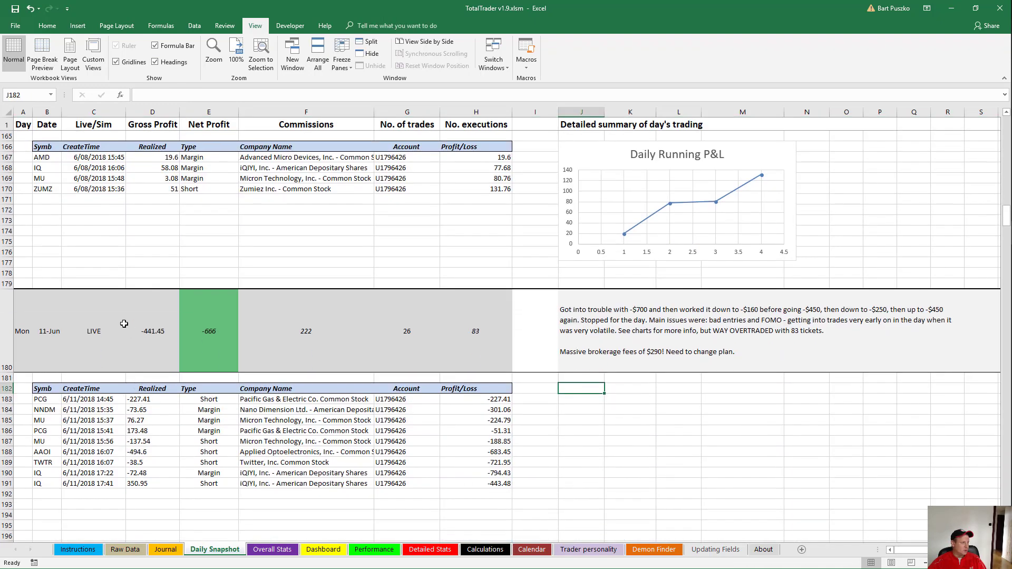
{"action": "scroll", "coordinate": [124, 324], "scroll_direction": "up", "scroll_amount": 1}
{"action": "left_click", "coordinate": [52, 188]}
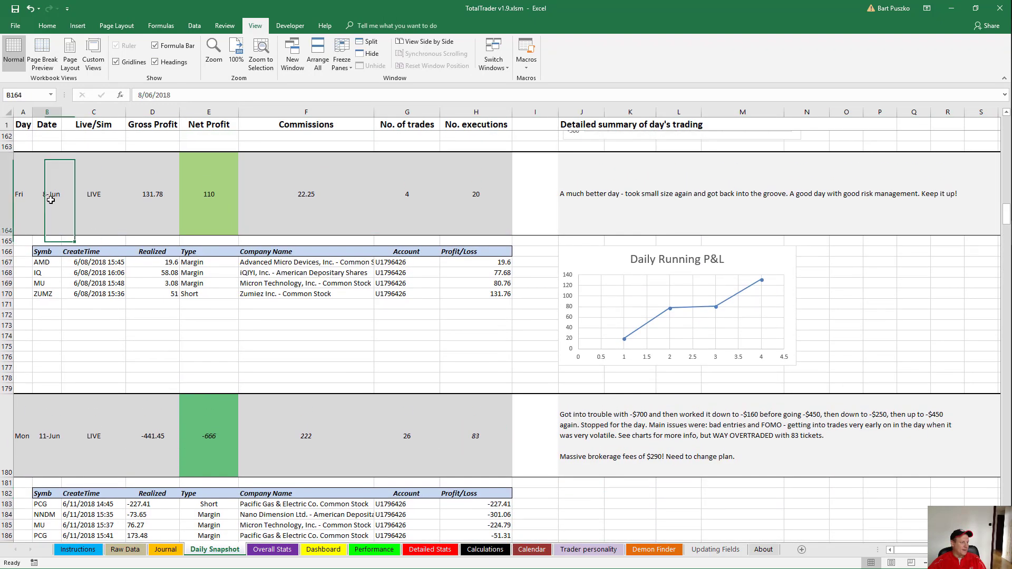
{"action": "left_click", "coordinate": [43, 423]}
{"action": "type", "text": "8/"}
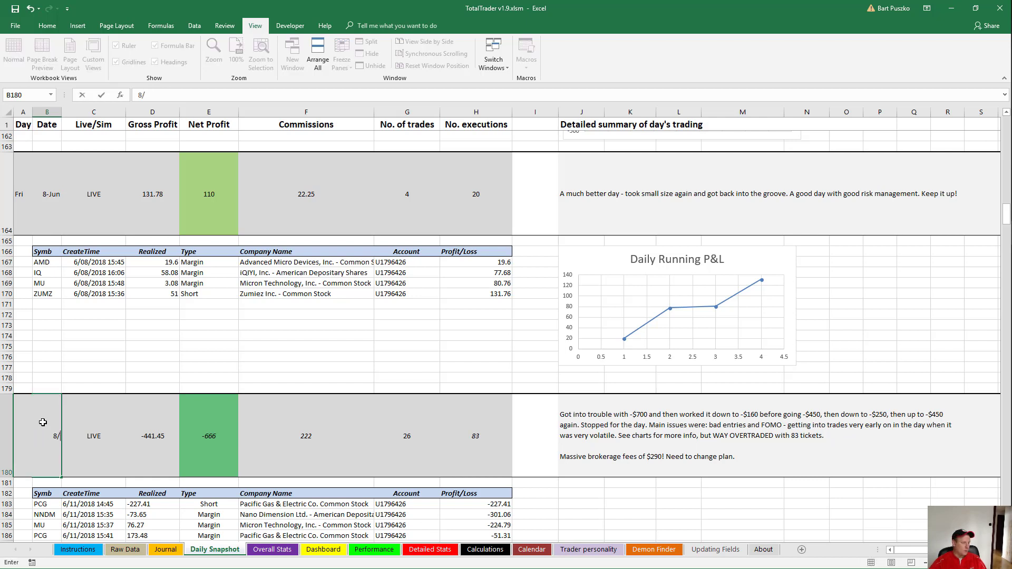
{"action": "type", "text": "6"}
{"action": "key", "text": "Return"}
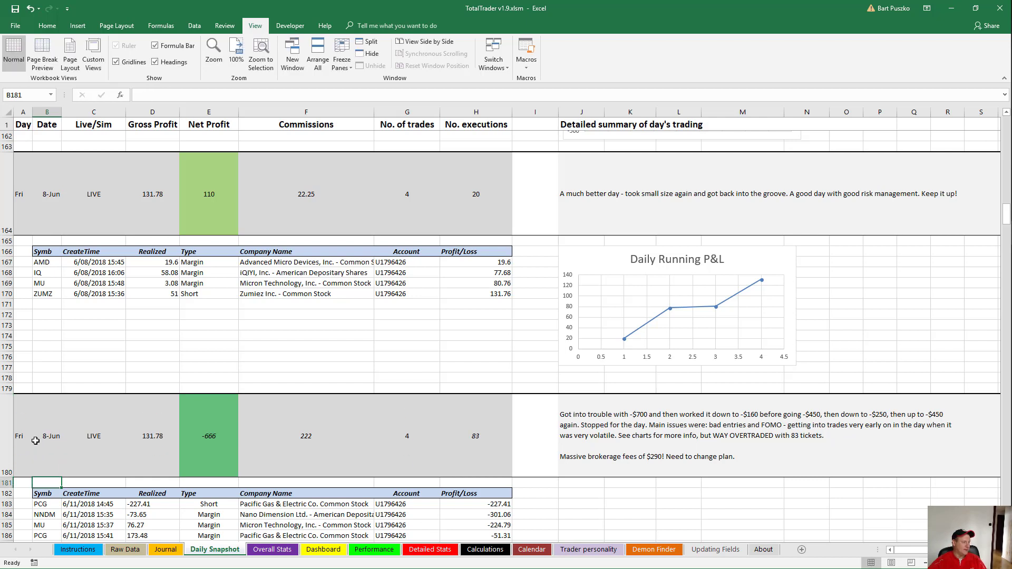
{"action": "left_click", "coordinate": [31, 9]}
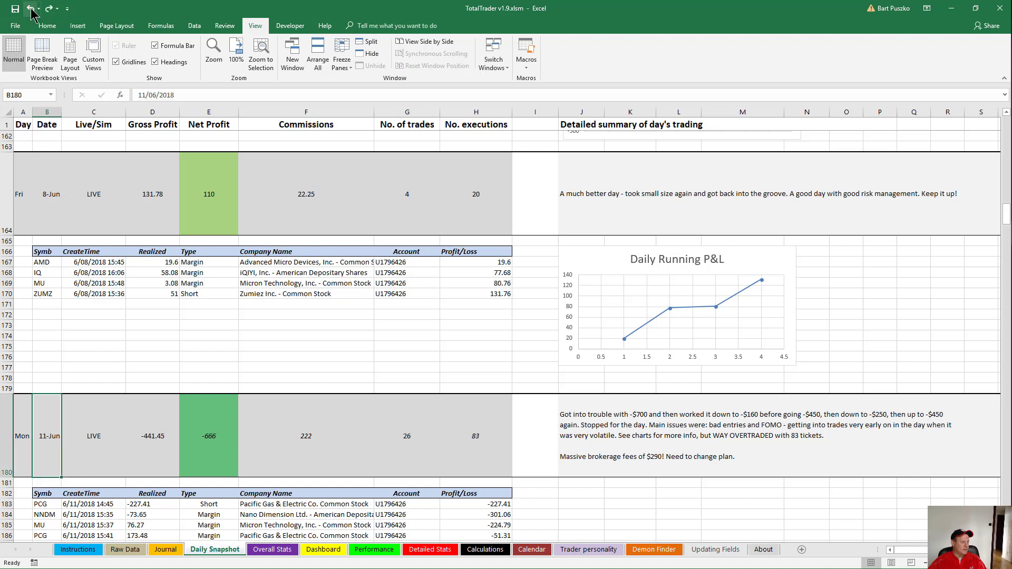
Examine the 11-Jun summary row from Live/Sim to executions, its source data in the Journal sheet, and the day's written trading summary
{"action": "left_click_drag", "start_coordinate": [93, 424], "coordinate": [475, 416]}
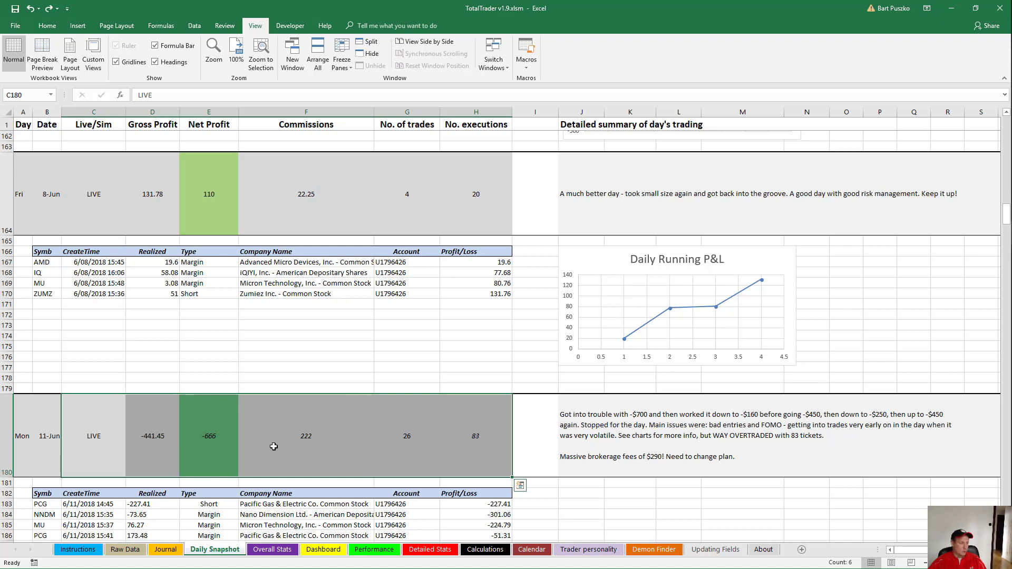
{"action": "left_click", "coordinate": [164, 550]}
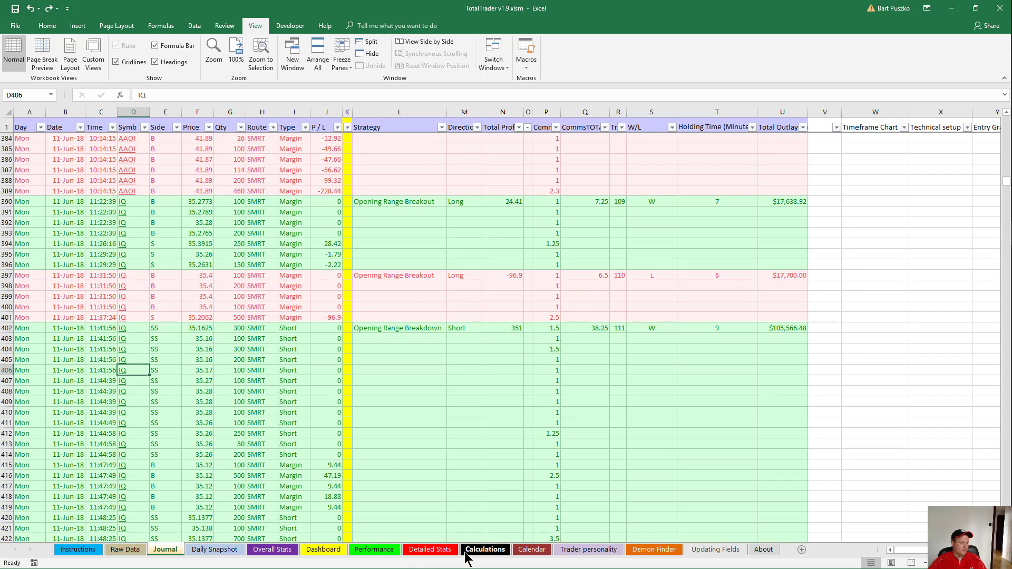
{"action": "left_click", "coordinate": [214, 550]}
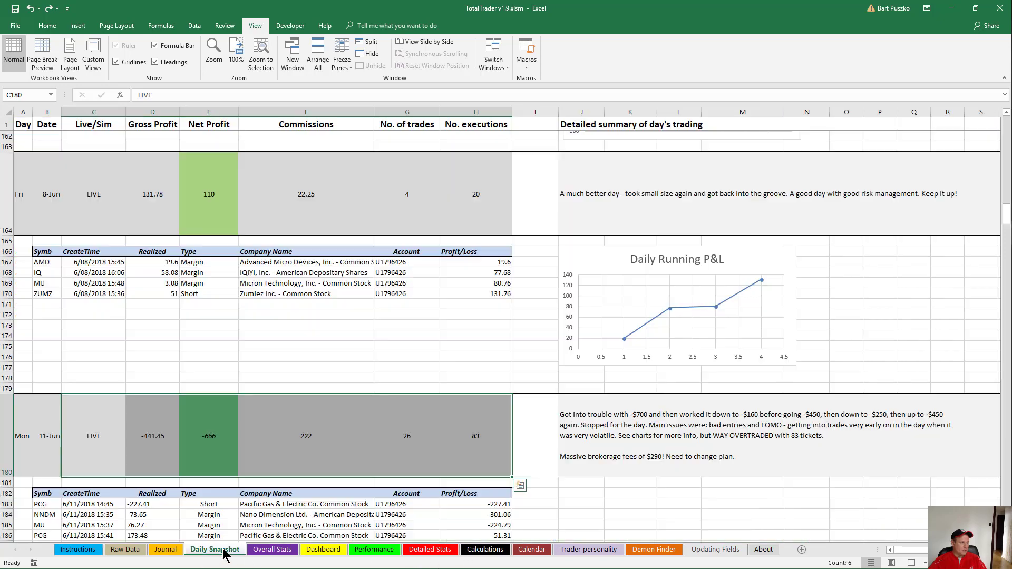
{"action": "scroll", "coordinate": [228, 508], "scroll_direction": "down", "scroll_amount": 2}
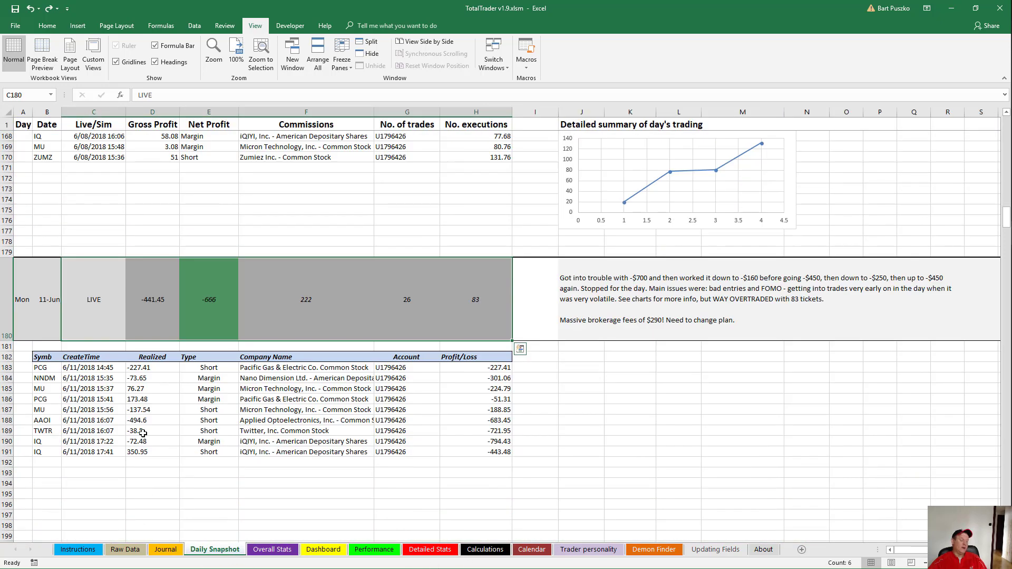
{"action": "left_click", "coordinate": [57, 307]}
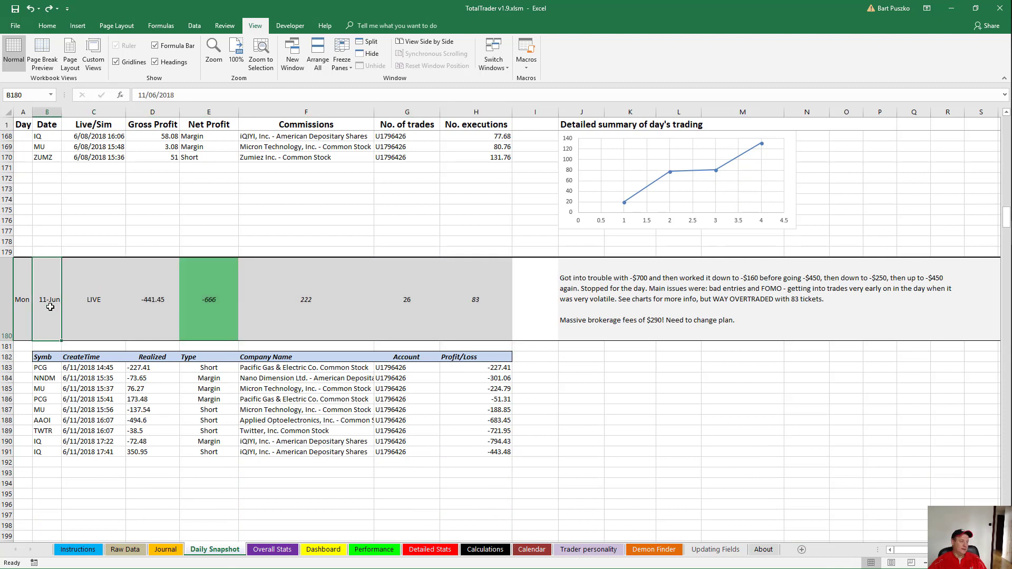
{"action": "left_click", "coordinate": [68, 314]}
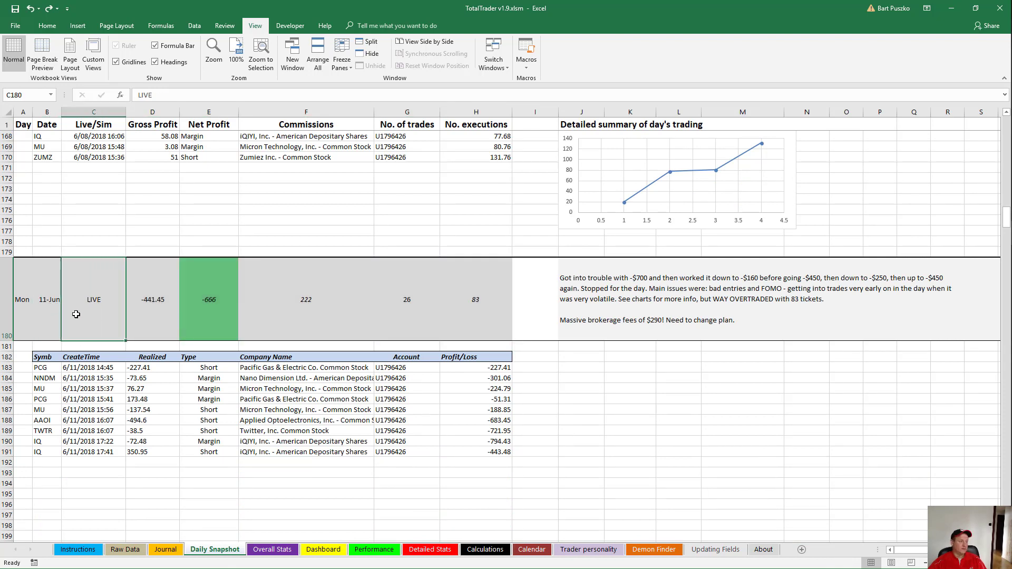
{"action": "left_click", "coordinate": [632, 310]}
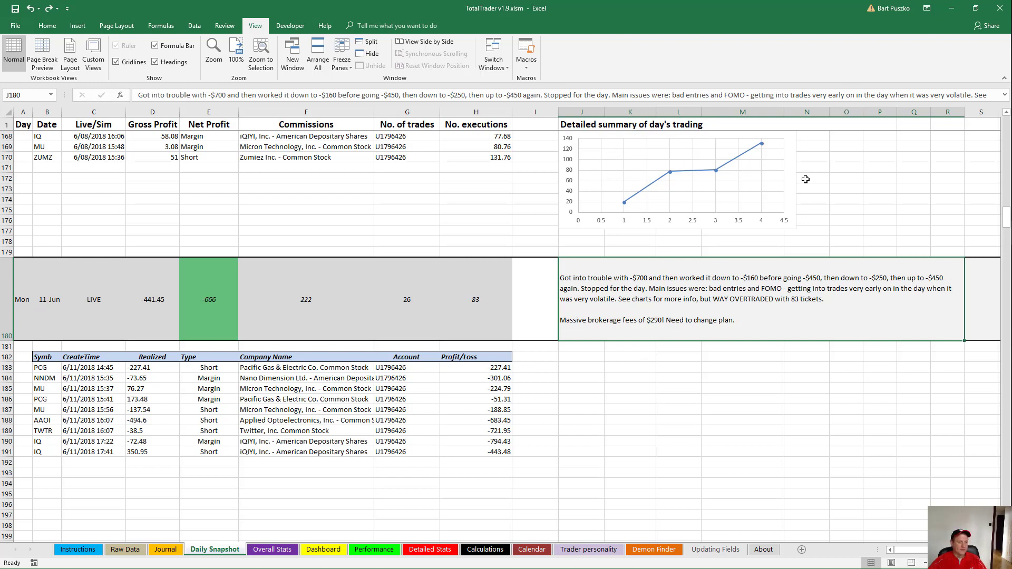
Copy the 8-Jun Daily Running P&L chart and paste it beside the 11-Jun trade list at J182
{"action": "scroll", "coordinate": [785, 205], "scroll_direction": "up", "scroll_amount": 1}
{"action": "left_click", "coordinate": [776, 152]}
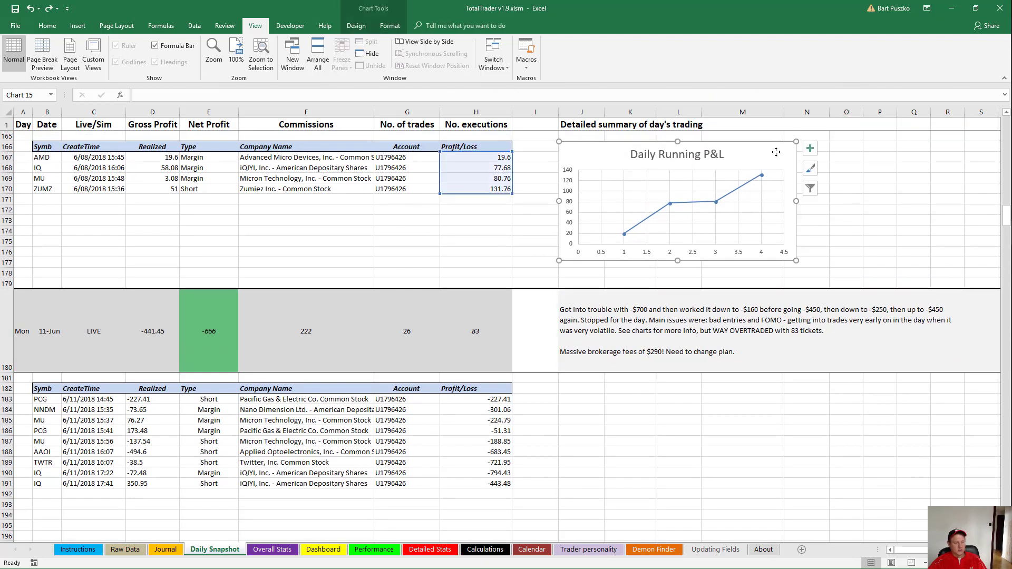
{"action": "key", "text": "ctrl+c"}
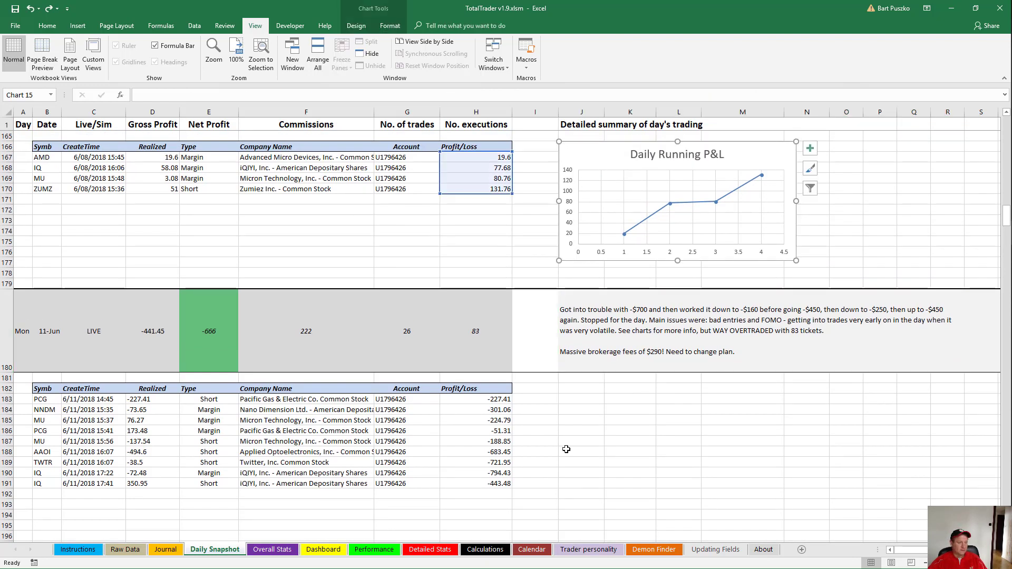
{"action": "left_click", "coordinate": [586, 388]}
{"action": "key", "text": "ctrl+v"}
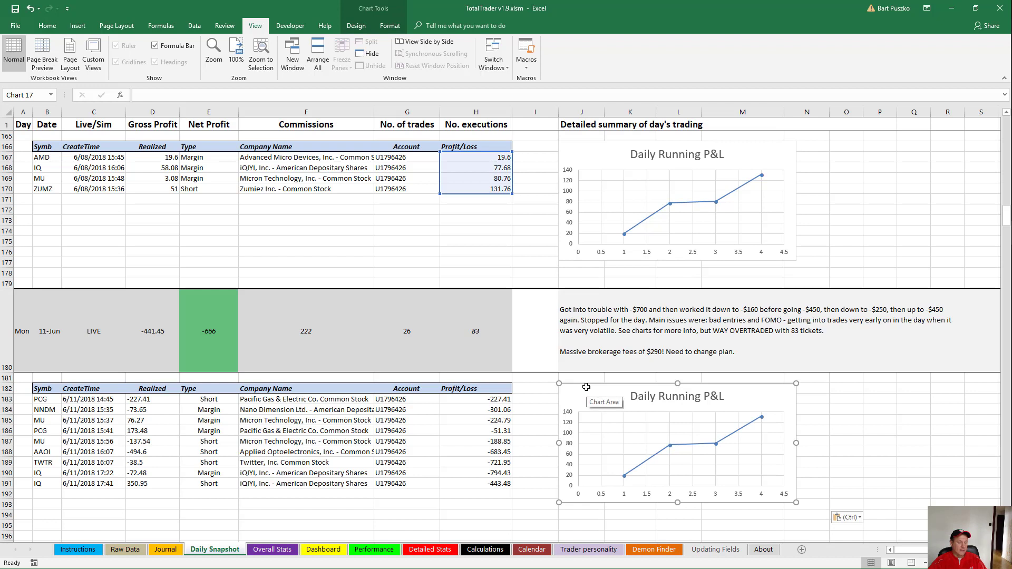
Change the pasted chart's data range to the 11-Jun Profit/Loss values in H183:H191
{"action": "left_click", "coordinate": [658, 452]}
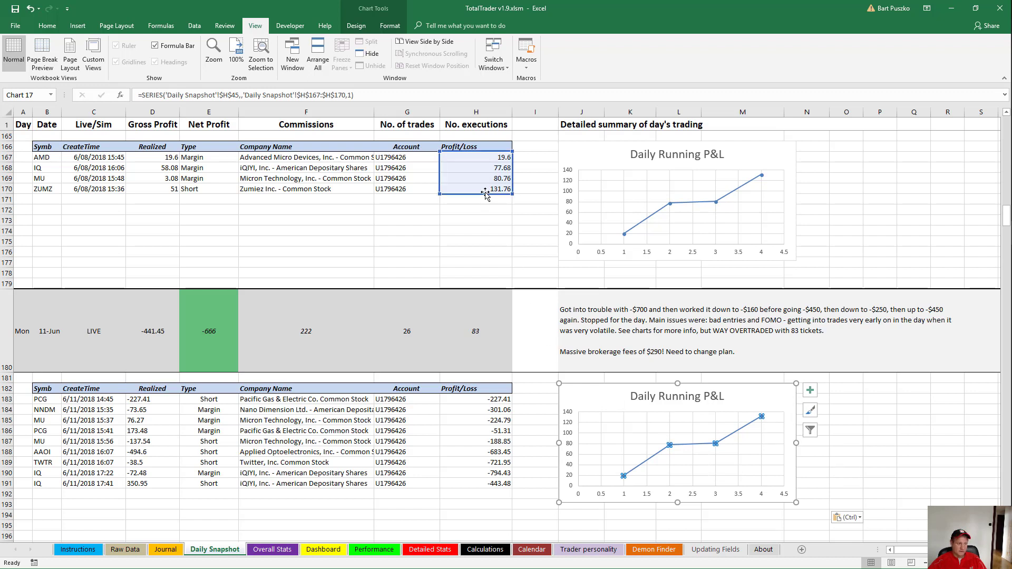
{"action": "left_click_drag", "start_coordinate": [485, 192], "coordinate": [511, 488]}
{"action": "left_click", "coordinate": [495, 507]}
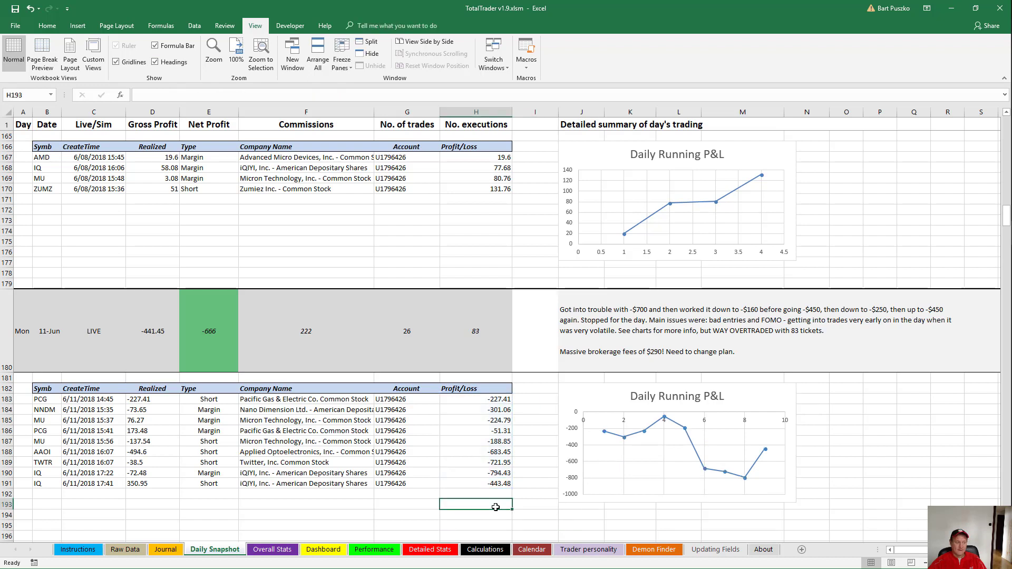
Clear the 11-Jun Profit/Loss formulas in H183:H197
{"action": "scroll", "coordinate": [496, 508], "scroll_direction": "down", "scroll_amount": 2}
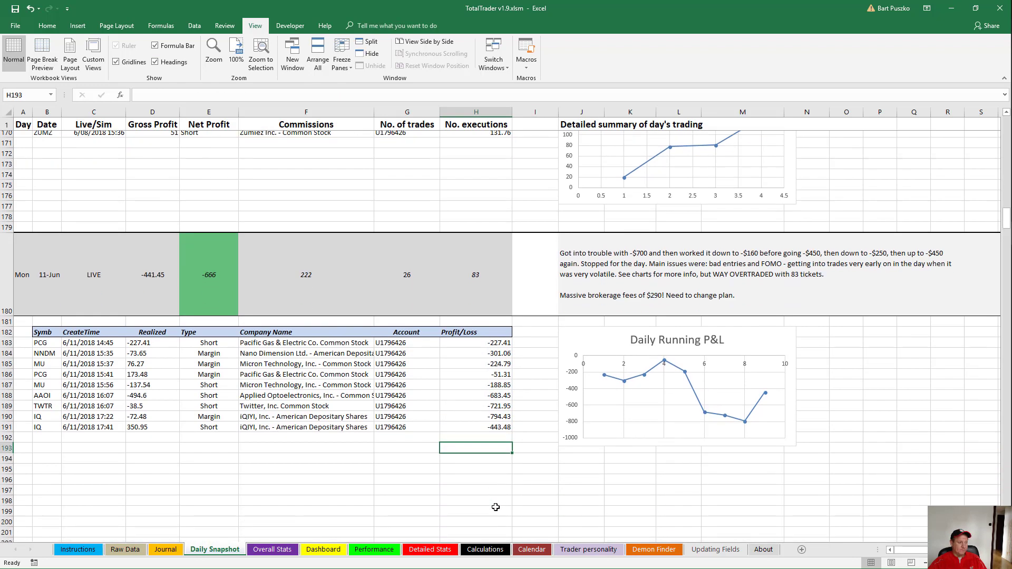
{"action": "left_click", "coordinate": [472, 340]}
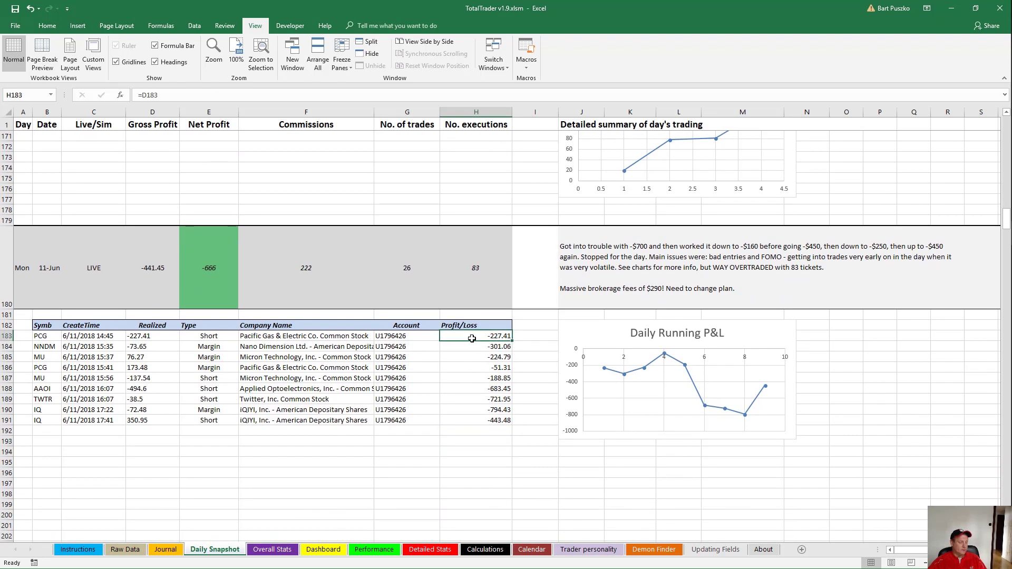
{"action": "left_click_drag", "start_coordinate": [473, 347], "coordinate": [473, 431]}
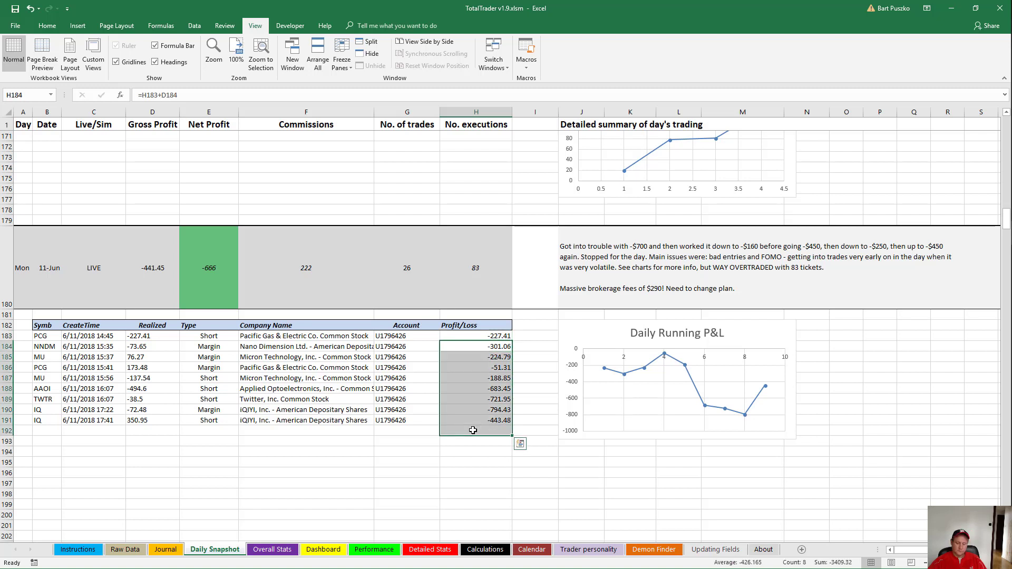
{"action": "key", "text": "Up"}
{"action": "key", "text": "shift+Down"}
{"action": "key", "text": "shift+Down"}
{"action": "key", "text": "shift+Down"}
{"action": "key", "text": "shift+Down"}
{"action": "key", "text": "shift+Down"}
{"action": "key", "text": "shift+Down"}
{"action": "key", "text": "shift+Down"}
{"action": "key", "text": "shift+Down"}
{"action": "key", "text": "shift+Down"}
{"action": "key", "text": "shift+Down"}
{"action": "key", "text": "shift+Down"}
{"action": "key", "text": "shift+Down"}
{"action": "key", "text": "shift+Down"}
{"action": "key", "text": "shift+Down"}
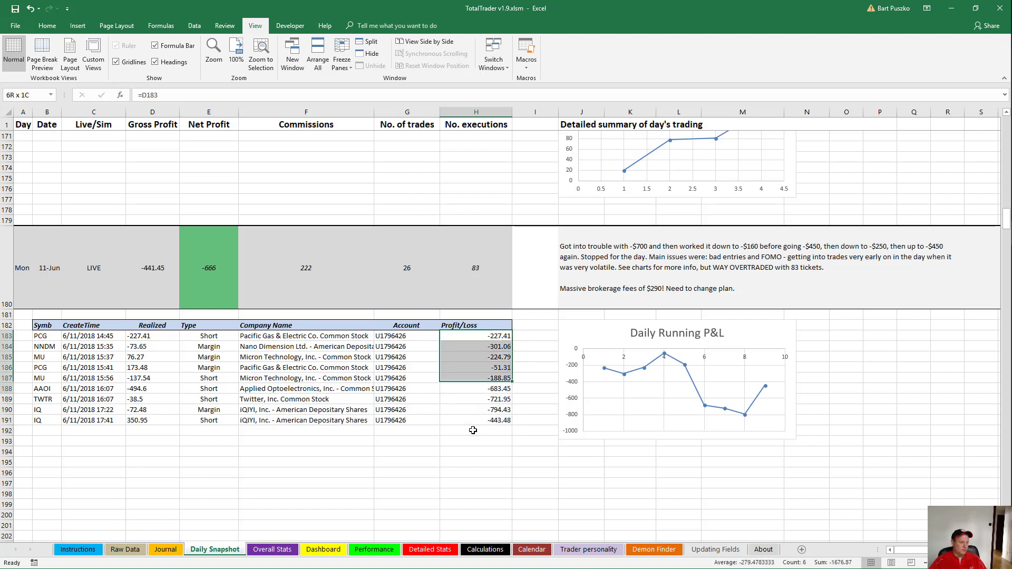
{"action": "key", "text": "Delete"}
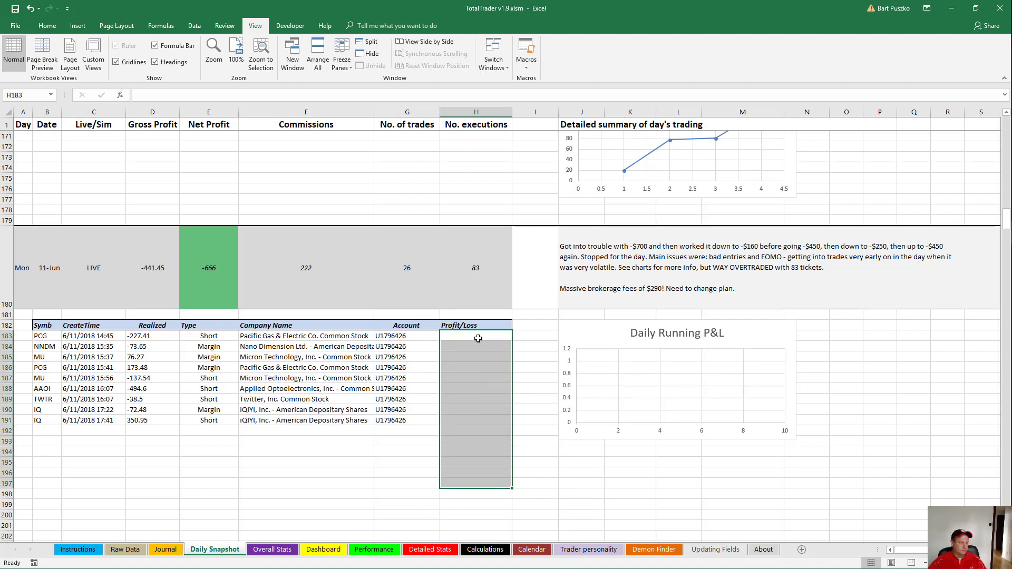
{"action": "left_click", "coordinate": [478, 338]}
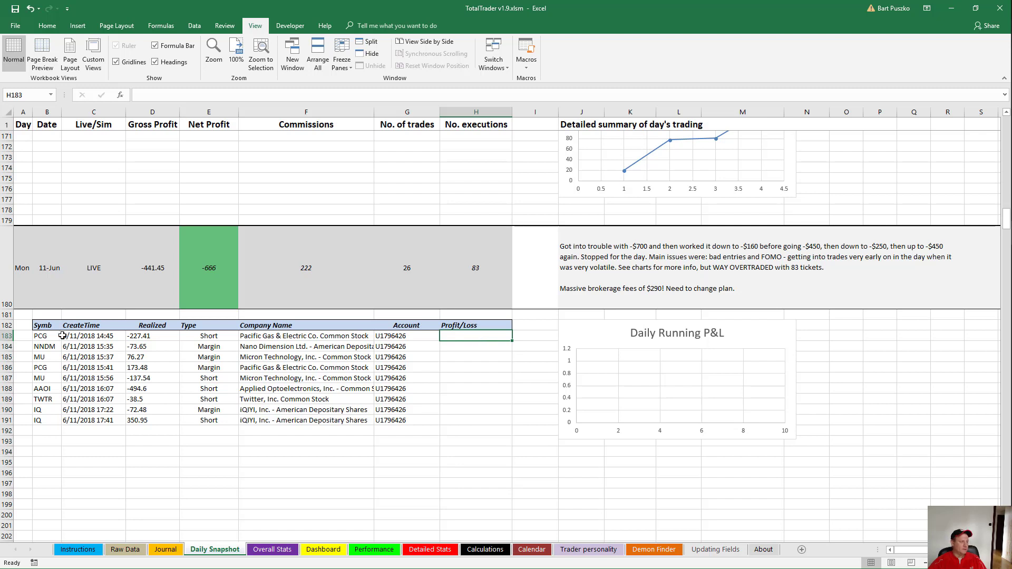
Switch to DAS Trader Pro, view the Closed Positions P&L list sorted by CreateTime, close it and return to the Excel workbook
{"action": "left_click_drag", "start_coordinate": [46, 336], "coordinate": [384, 422]}
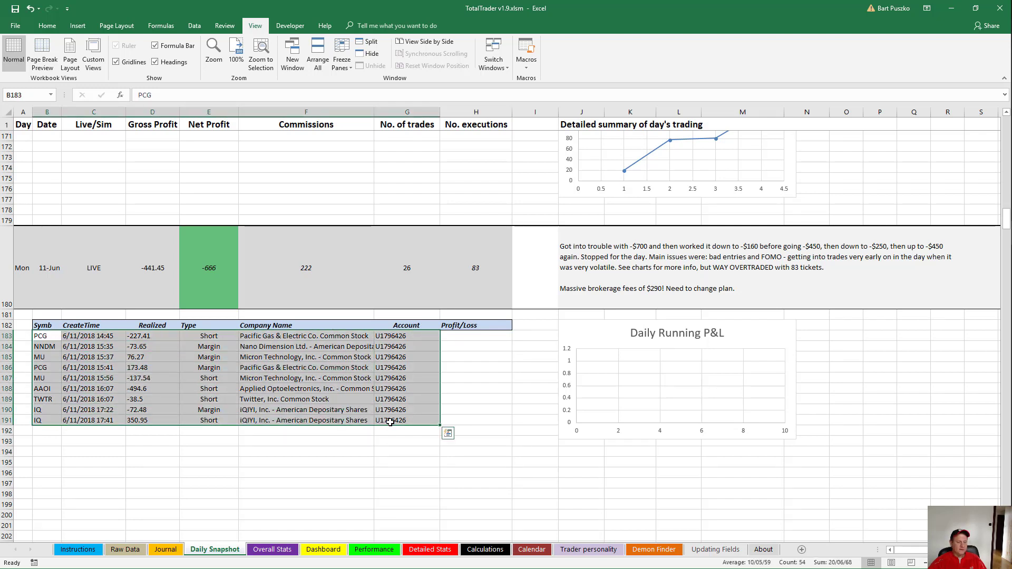
{"action": "left_click", "coordinate": [950, 9]}
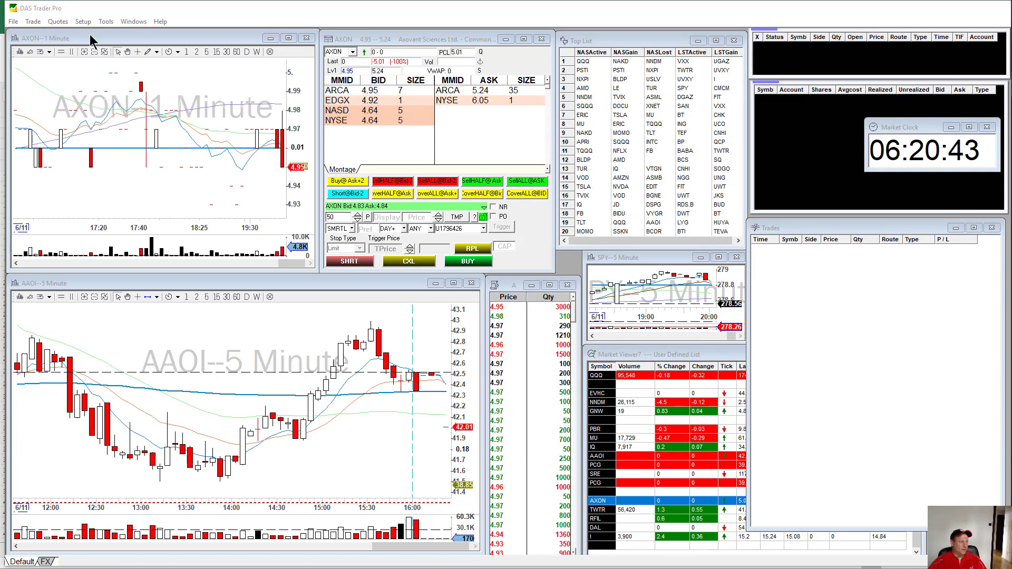
{"action": "left_click", "coordinate": [58, 22]}
{"action": "mouse_move", "coordinate": [33, 23]}
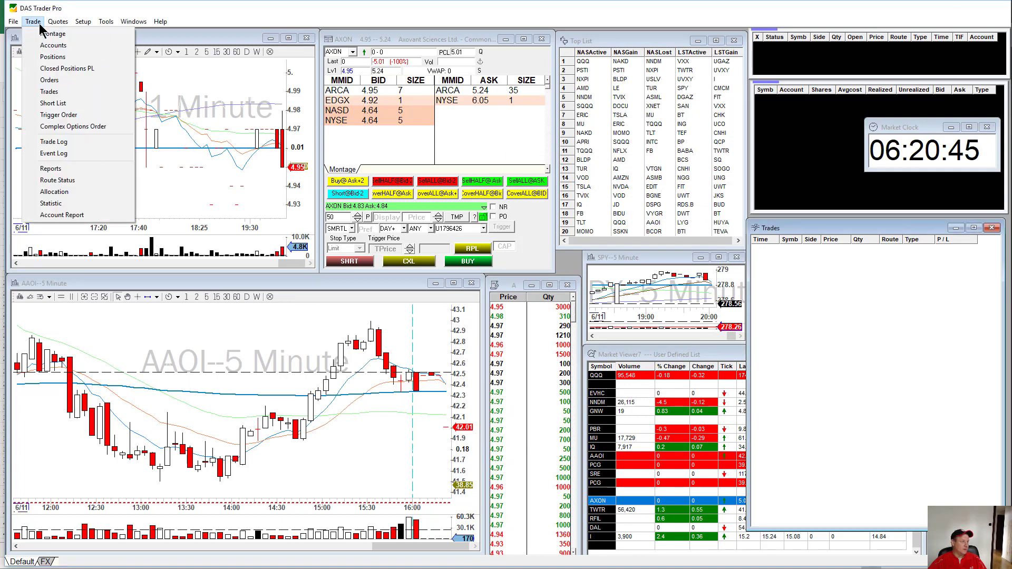
{"action": "left_click", "coordinate": [63, 68]}
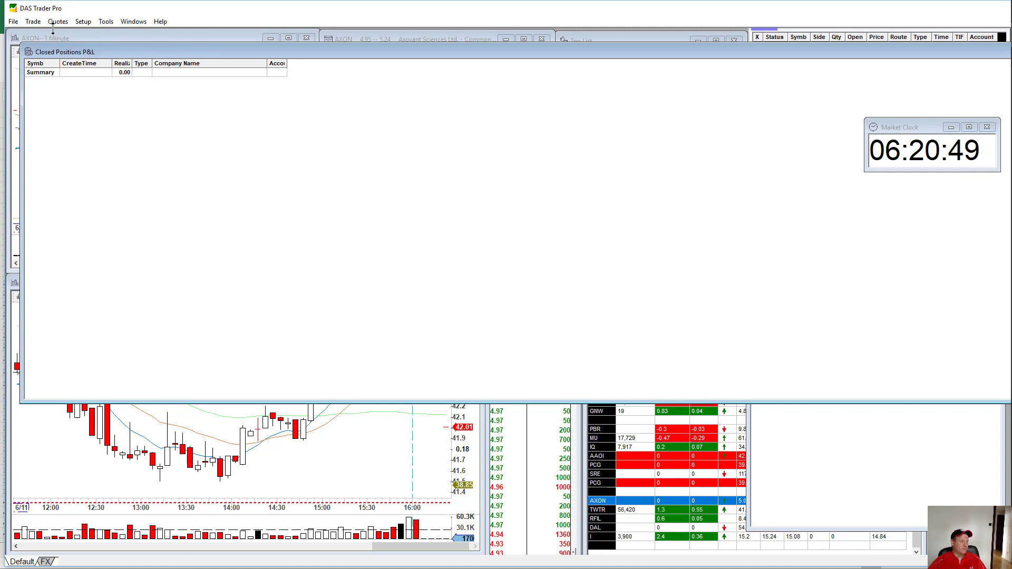
{"action": "left_click", "coordinate": [33, 22]}
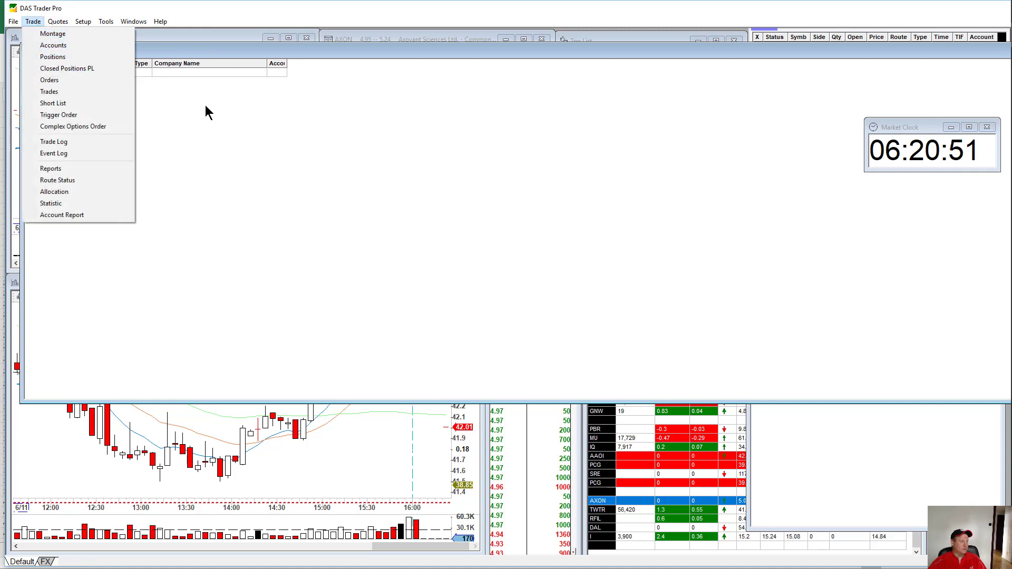
{"action": "left_click", "coordinate": [362, 148]}
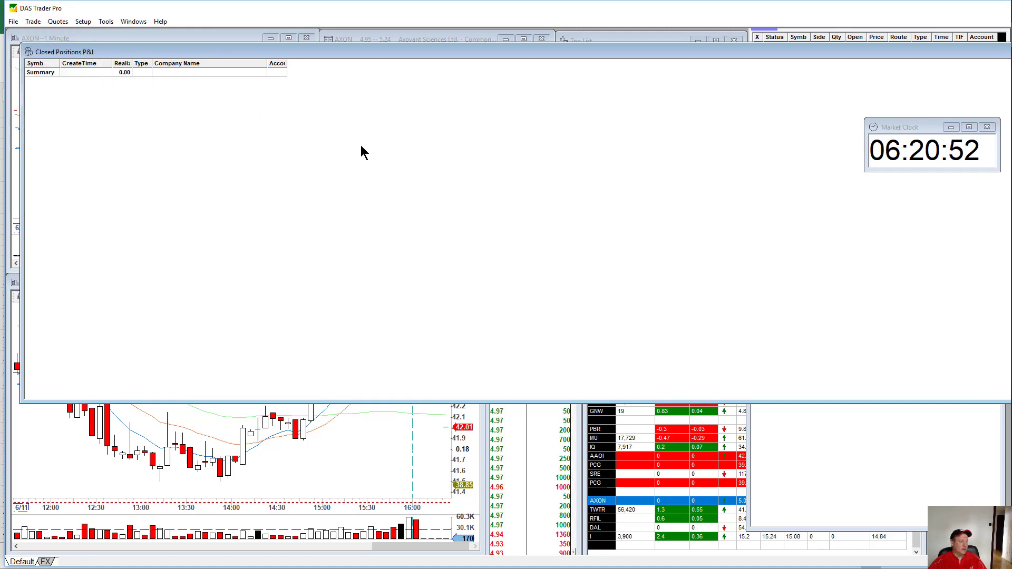
{"action": "left_click", "coordinate": [97, 63]}
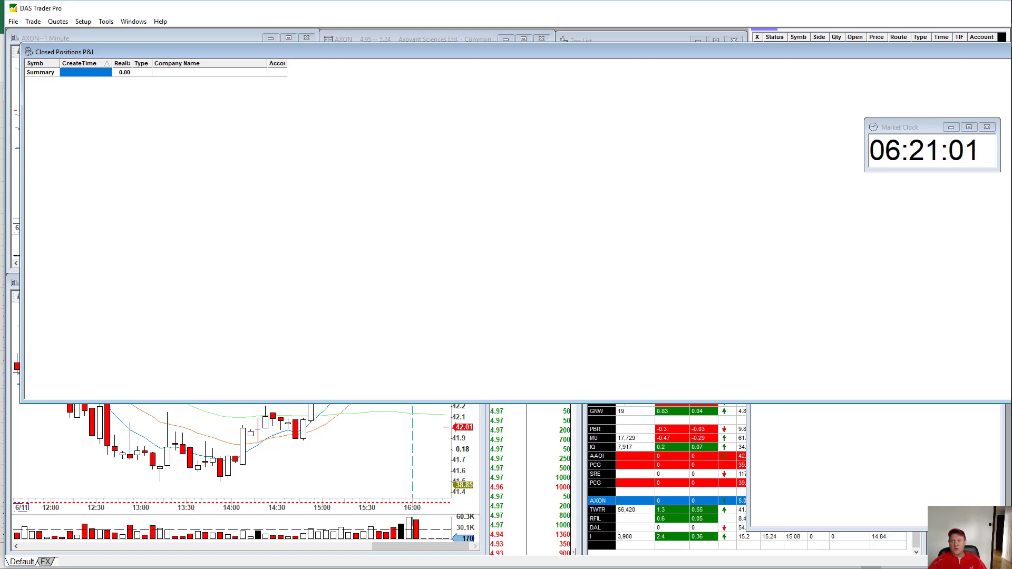
{"action": "key", "text": "ctrl+F4"}
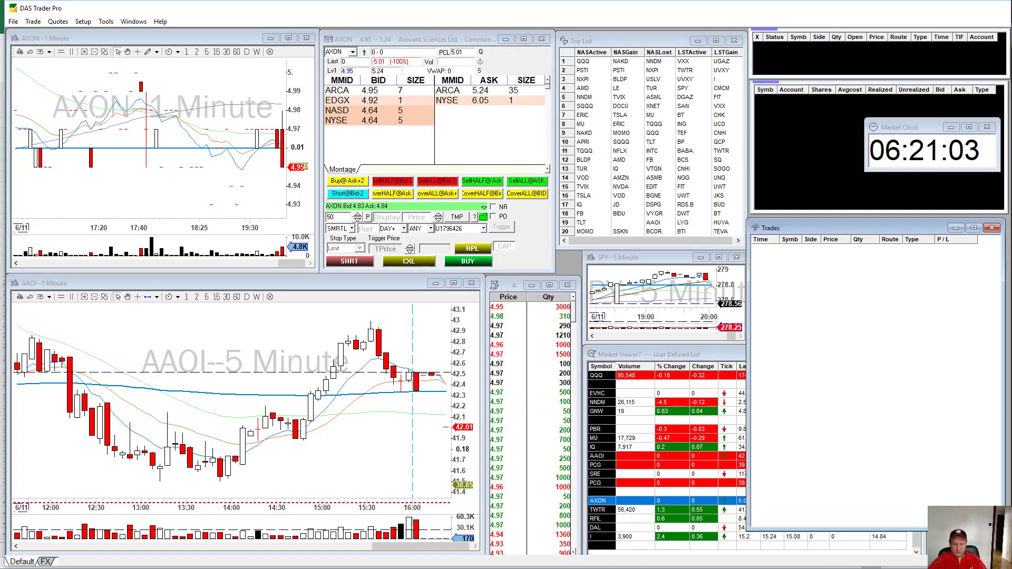
{"action": "key", "text": "alt+Tab"}
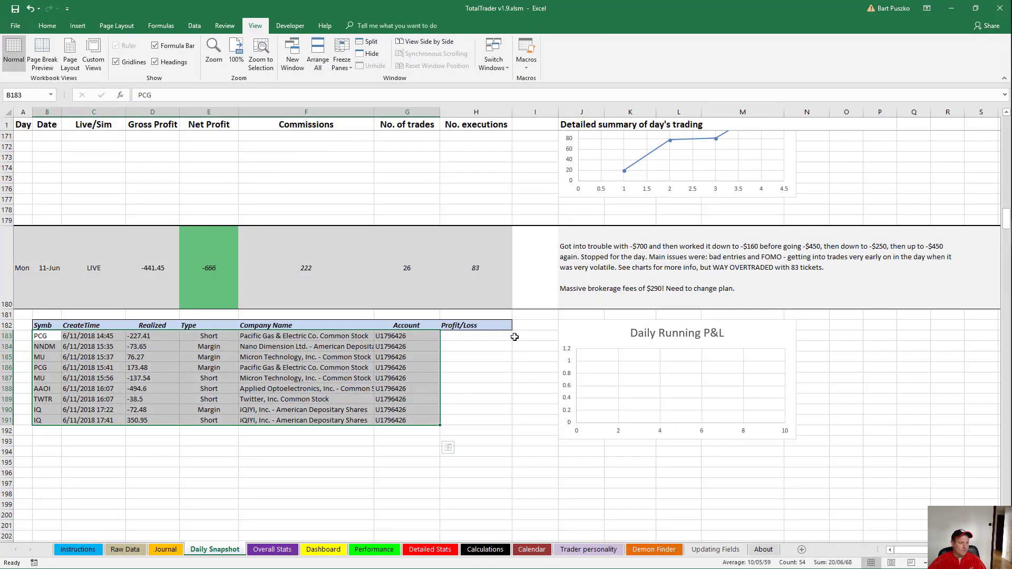
Compare the first points of the 8-Jun and 7-Jun Daily Running P&L charts with their Profit/Loss cells H167 and H153
{"action": "left_click", "coordinate": [515, 337]}
{"action": "scroll", "coordinate": [515, 342], "scroll_direction": "up", "scroll_amount": 4}
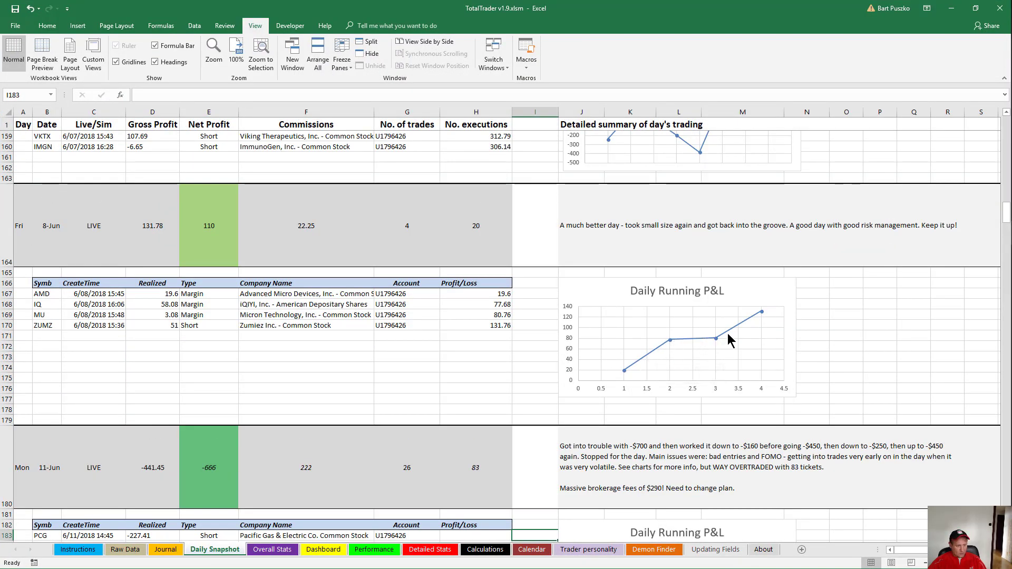
{"action": "mouse_move", "coordinate": [765, 316]}
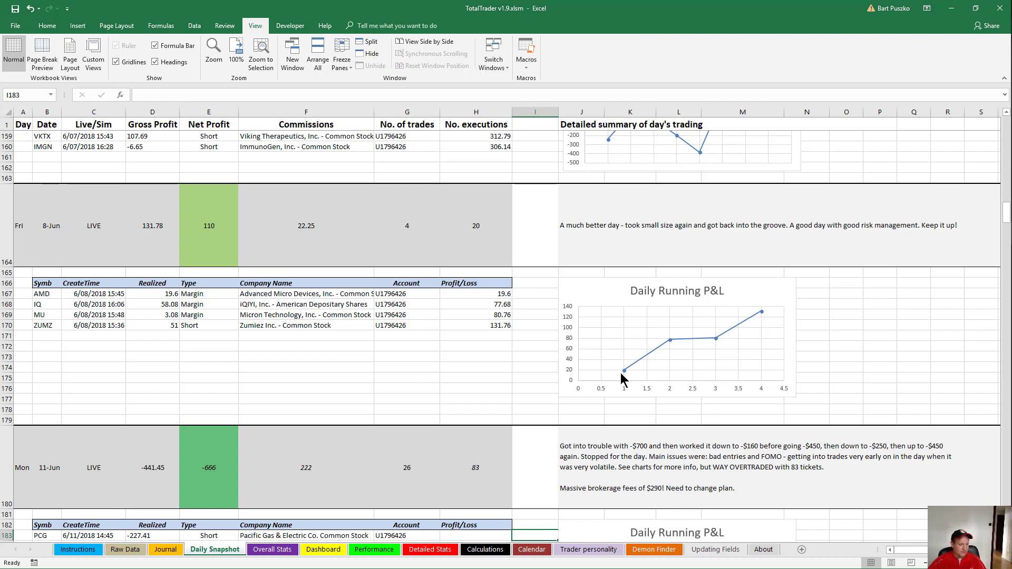
{"action": "mouse_move", "coordinate": [623, 373]}
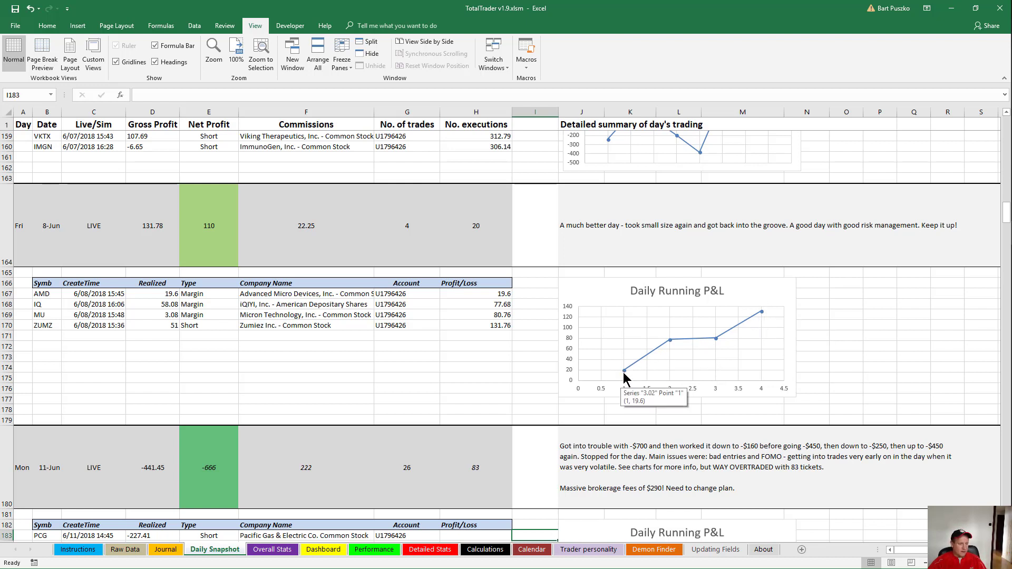
{"action": "left_click", "coordinate": [469, 295]}
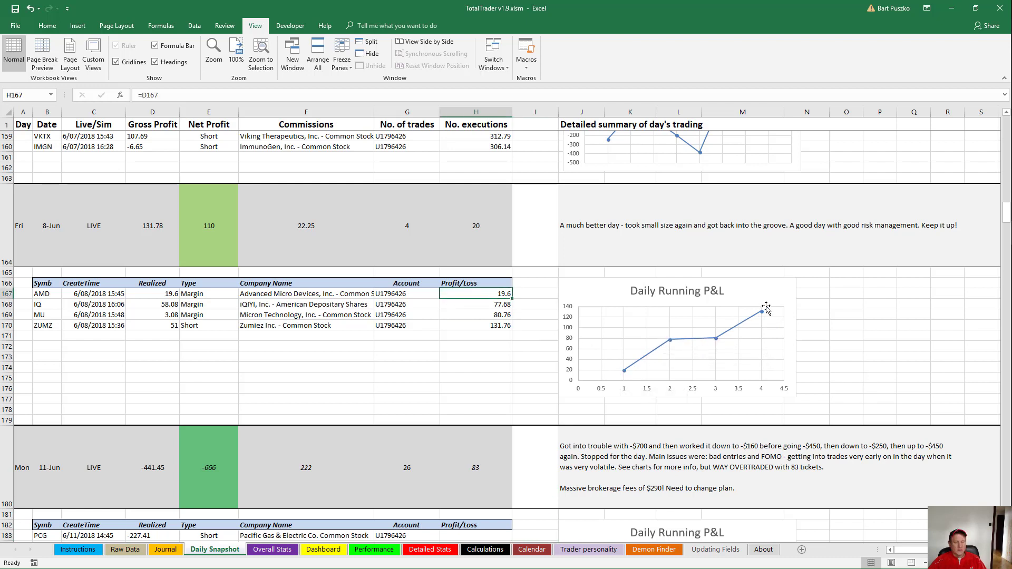
{"action": "left_click", "coordinate": [839, 325]}
{"action": "scroll", "coordinate": [839, 325], "scroll_direction": "up", "scroll_amount": 4}
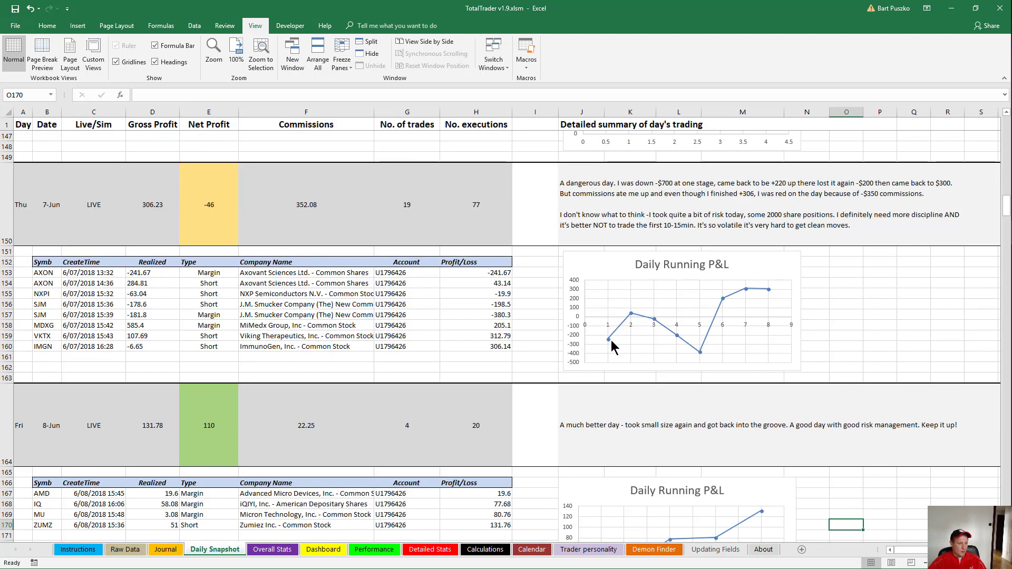
{"action": "mouse_move", "coordinate": [608, 343]}
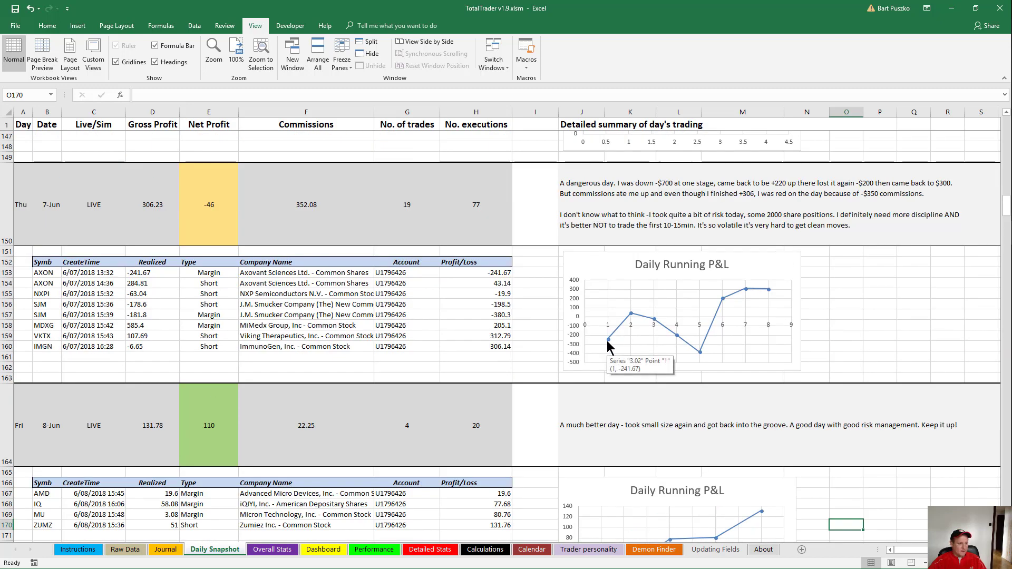
{"action": "left_click", "coordinate": [505, 274]}
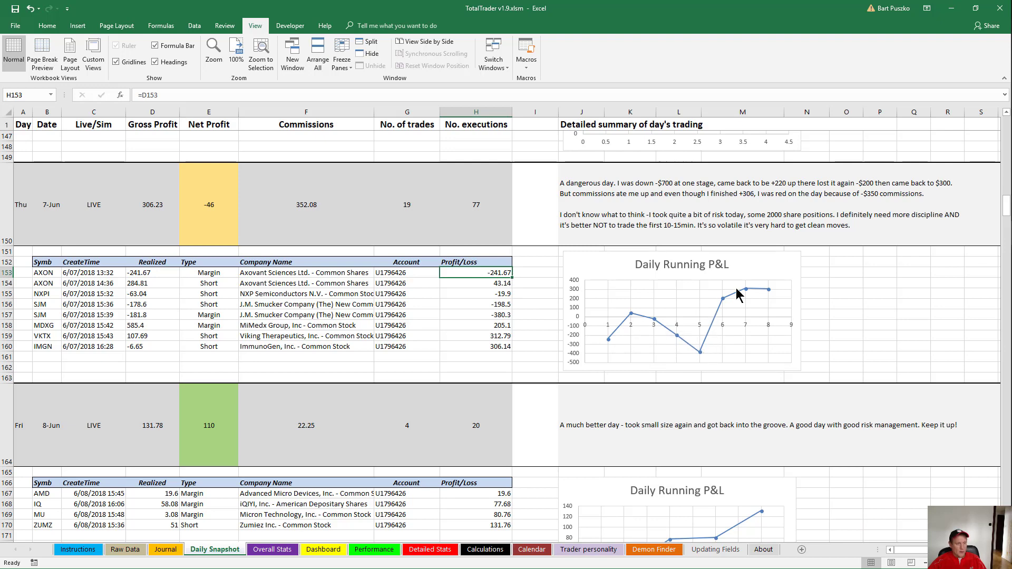
{"action": "left_click", "coordinate": [834, 304]}
{"action": "scroll", "coordinate": [763, 337], "scroll_direction": "down", "scroll_amount": 5}
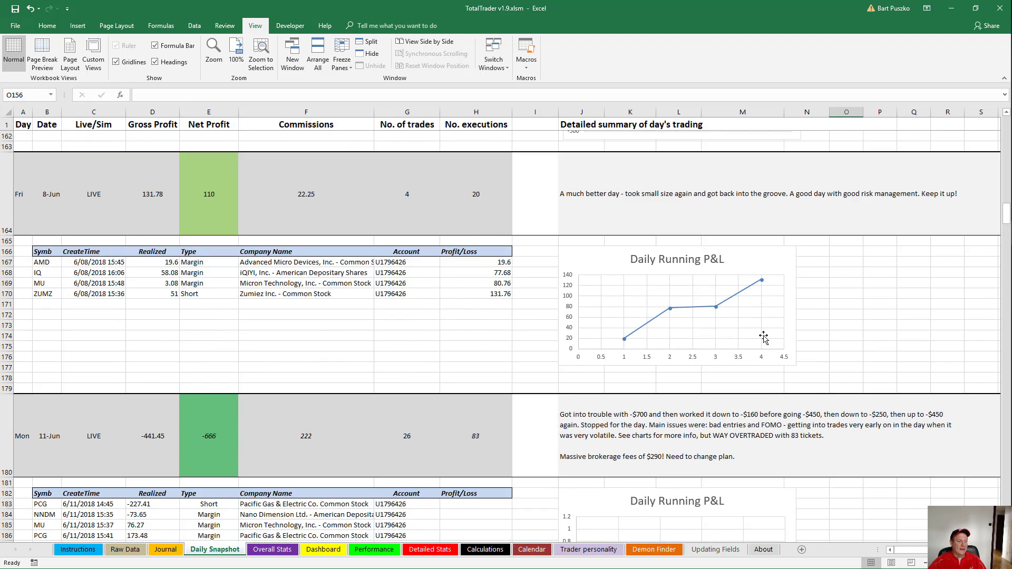
Examine the time order of the 11-Jun trades in the CreateTime cells C183:C191
{"action": "scroll", "coordinate": [764, 338], "scroll_direction": "down", "scroll_amount": 4}
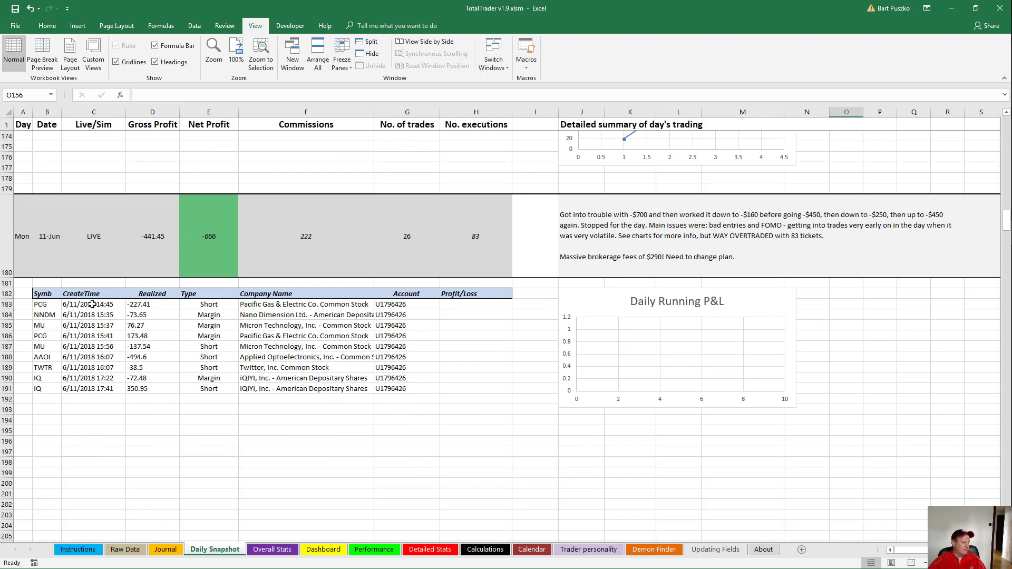
{"action": "left_click_drag", "start_coordinate": [46, 304], "coordinate": [425, 390]}
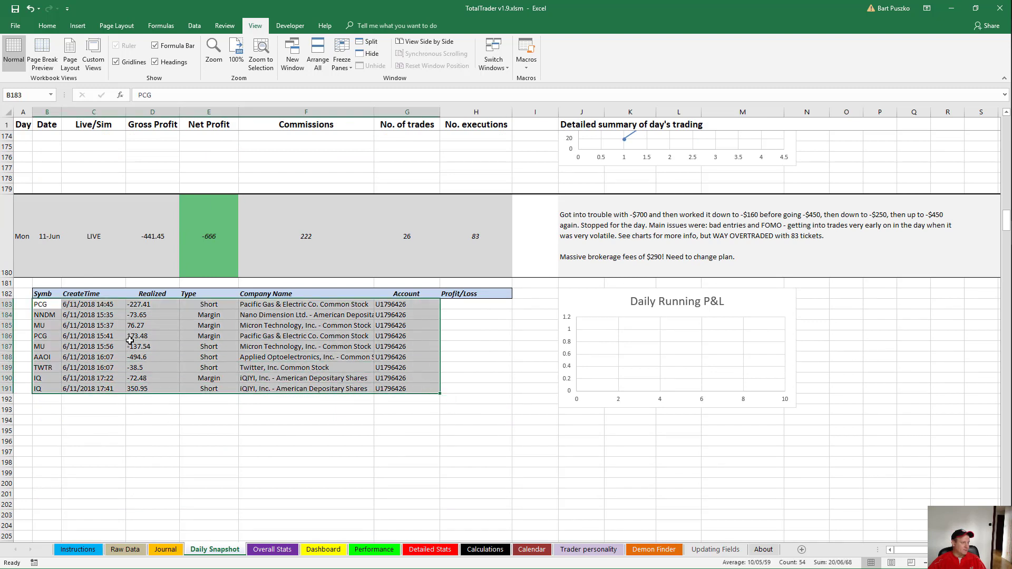
{"action": "left_click", "coordinate": [120, 304]}
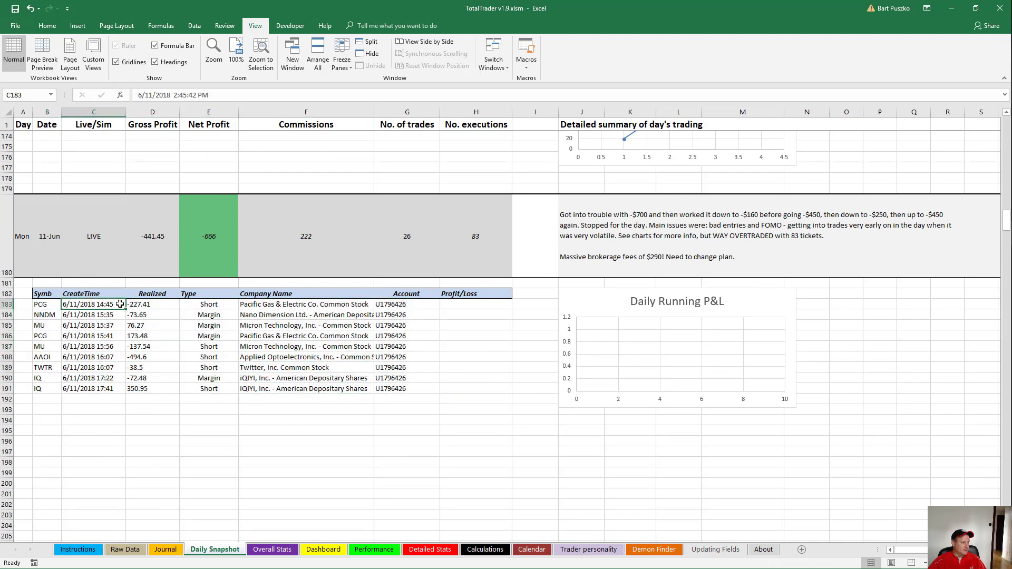
{"action": "left_click_drag", "start_coordinate": [120, 306], "coordinate": [120, 390]}
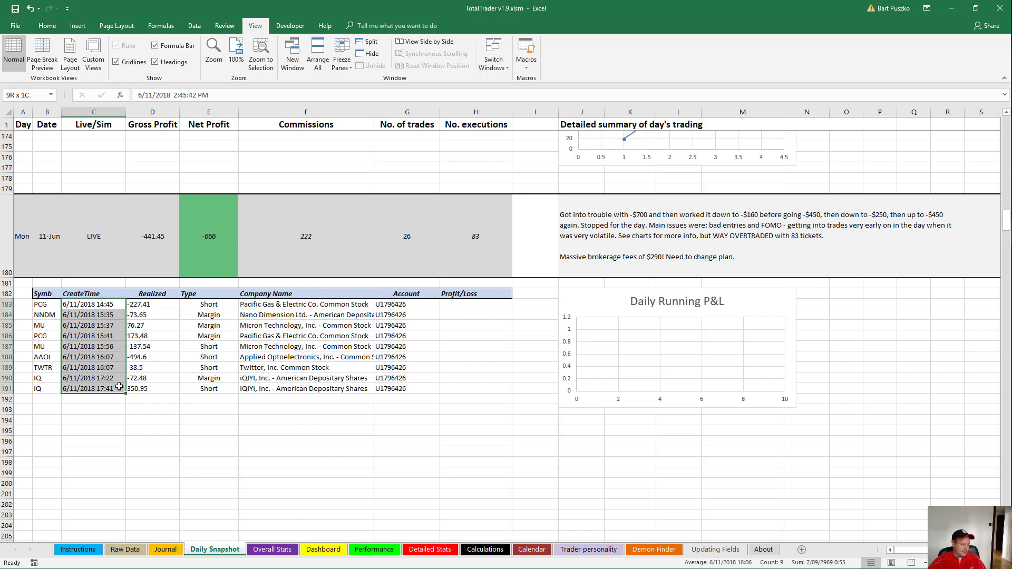
{"action": "left_click", "coordinate": [118, 304]}
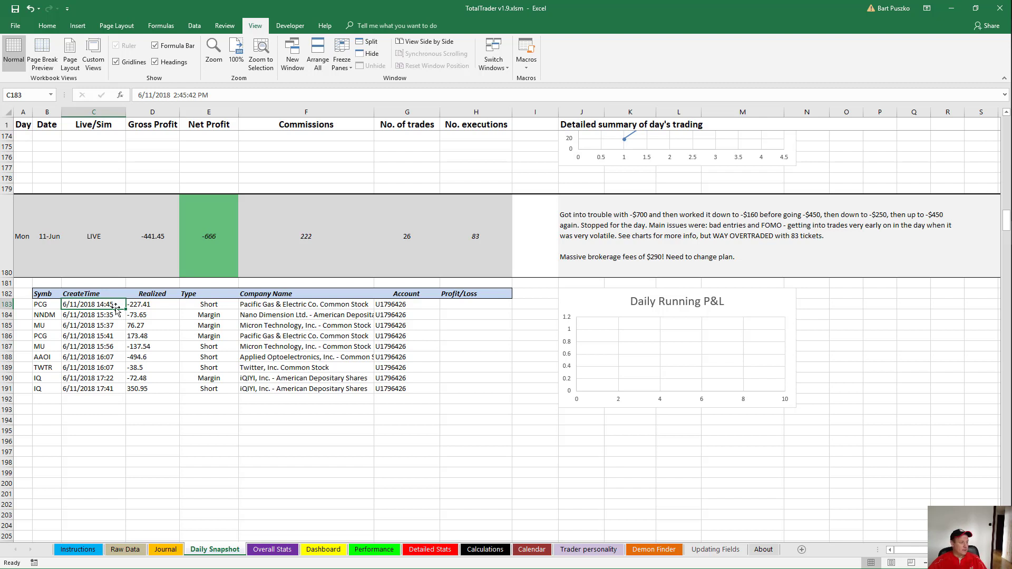
{"action": "left_click_drag", "start_coordinate": [116, 308], "coordinate": [112, 385]}
{"action": "left_click", "coordinate": [53, 305]}
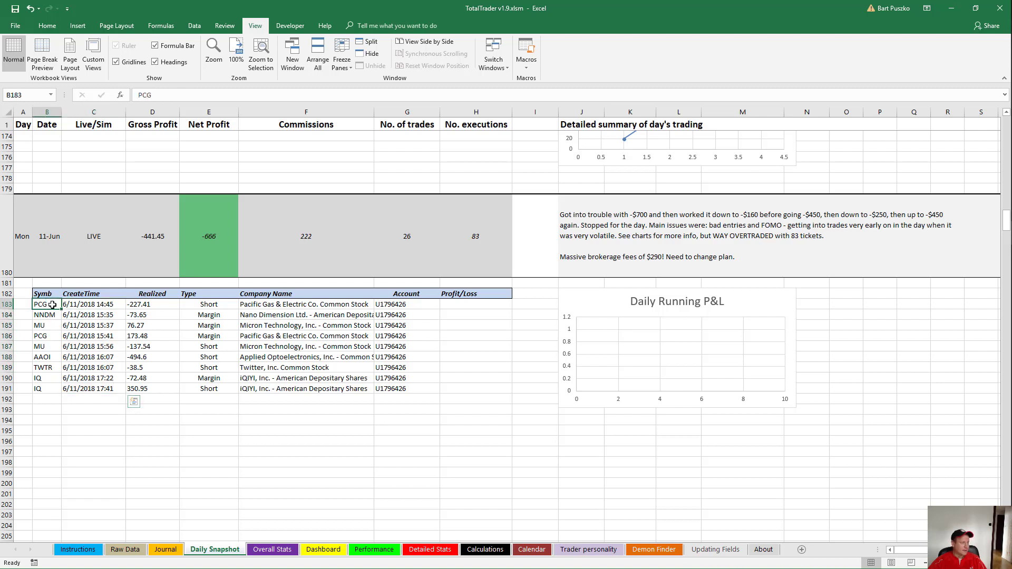
Sort the 11-Jun trades in B183:G191 by column B on cell values, A to Z, treating the range as having no headers
{"action": "left_click_drag", "start_coordinate": [52, 305], "coordinate": [389, 388]}
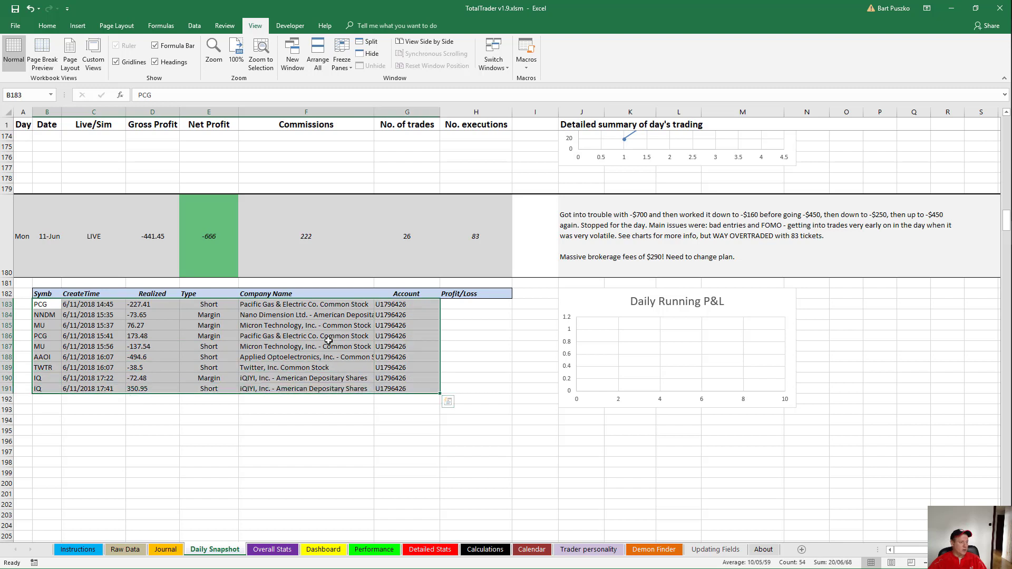
{"action": "left_click", "coordinate": [48, 28]}
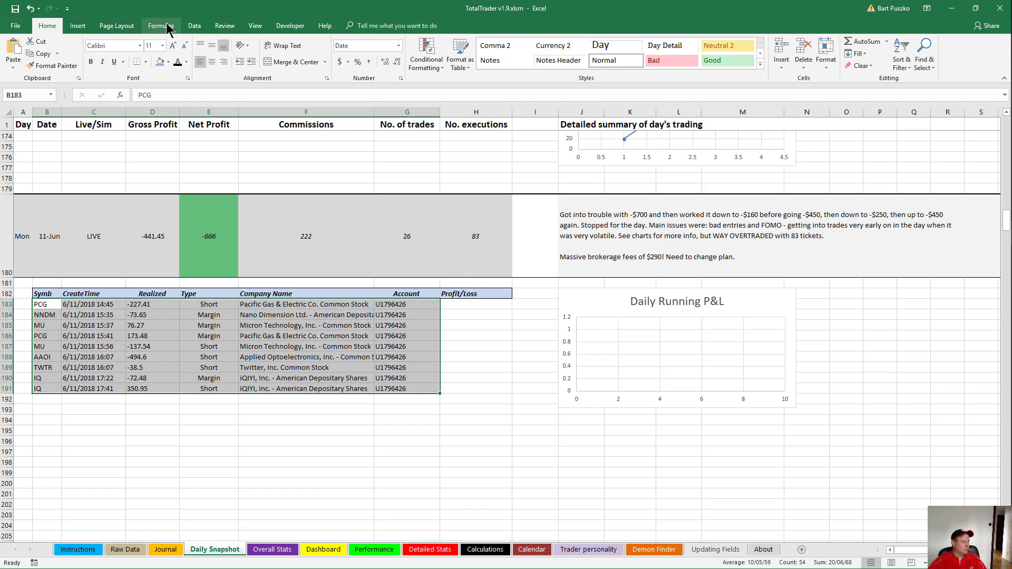
{"action": "left_click", "coordinate": [194, 27]}
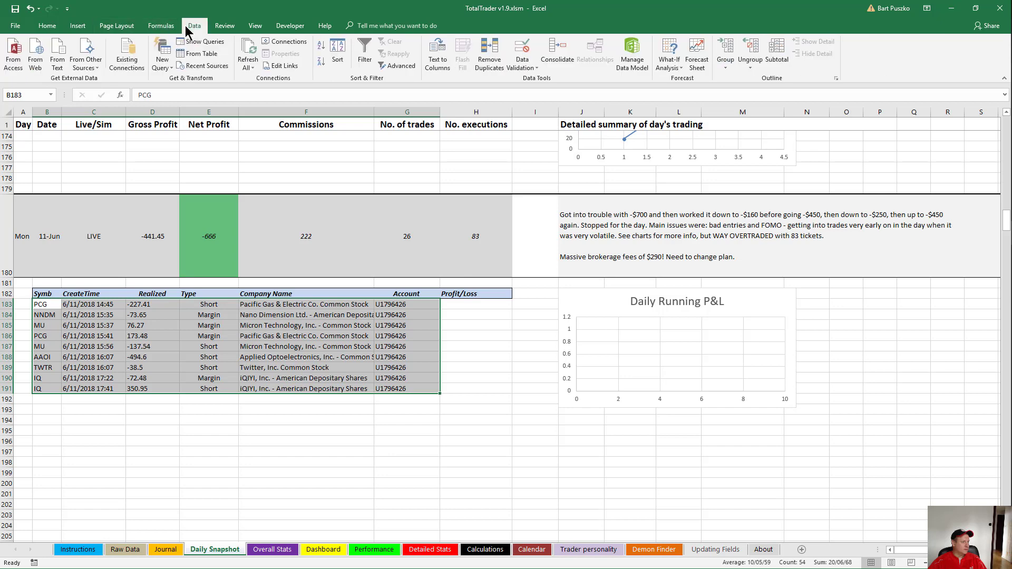
{"action": "left_click", "coordinate": [338, 56]}
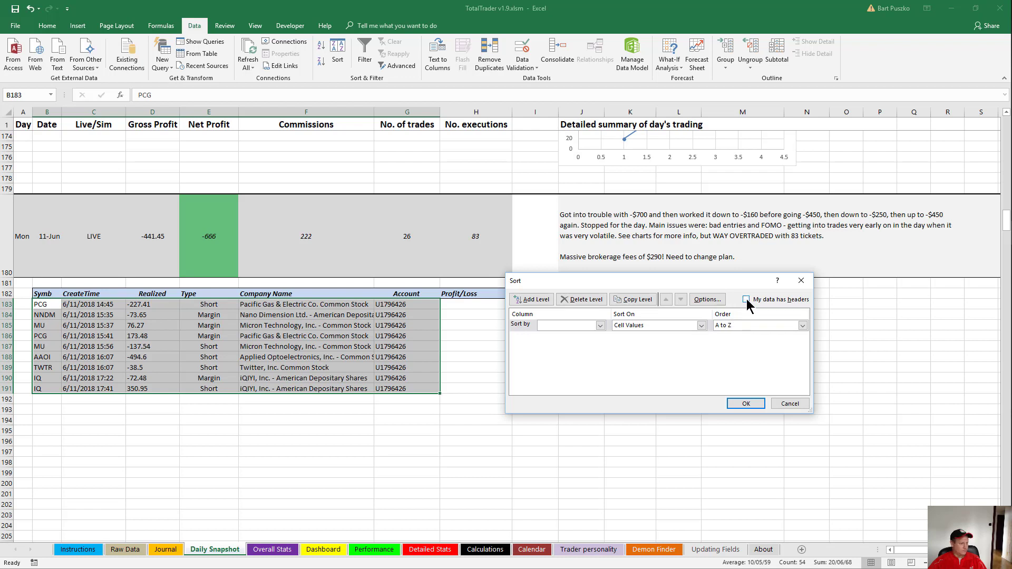
{"action": "left_click", "coordinate": [600, 326]}
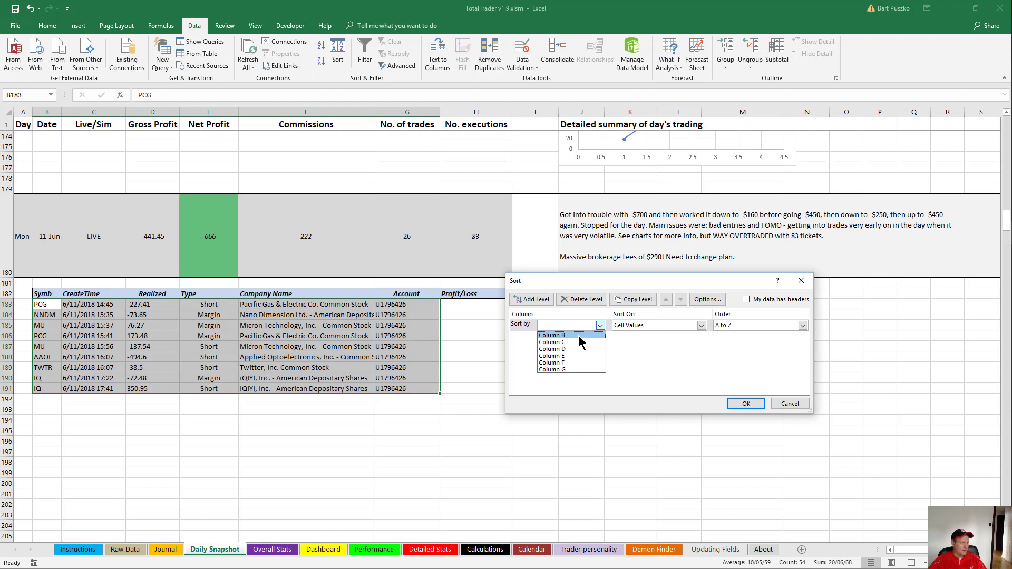
{"action": "left_click", "coordinate": [578, 335]}
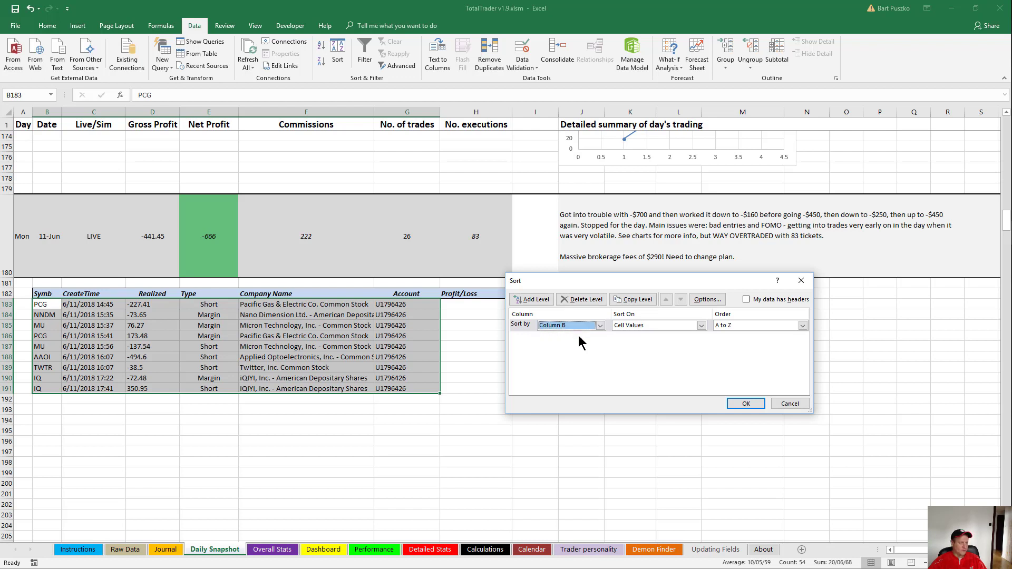
{"action": "left_click", "coordinate": [802, 326]}
{"action": "left_click", "coordinate": [799, 327]}
{"action": "left_click", "coordinate": [744, 404]}
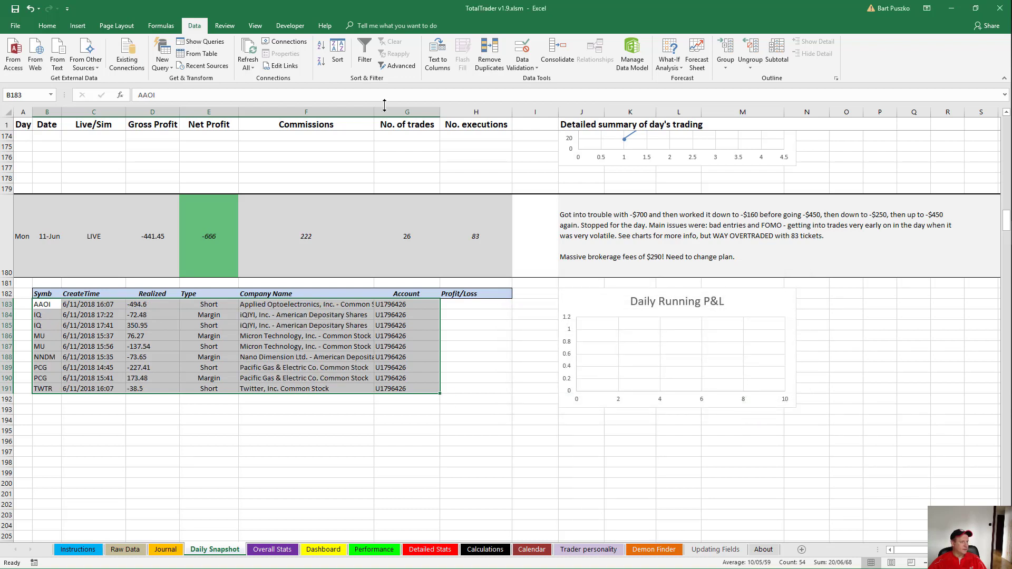
Re-sort the 11-Jun trades in B183:G191 by column C, from newest to oldest
{"action": "left_click", "coordinate": [338, 57]}
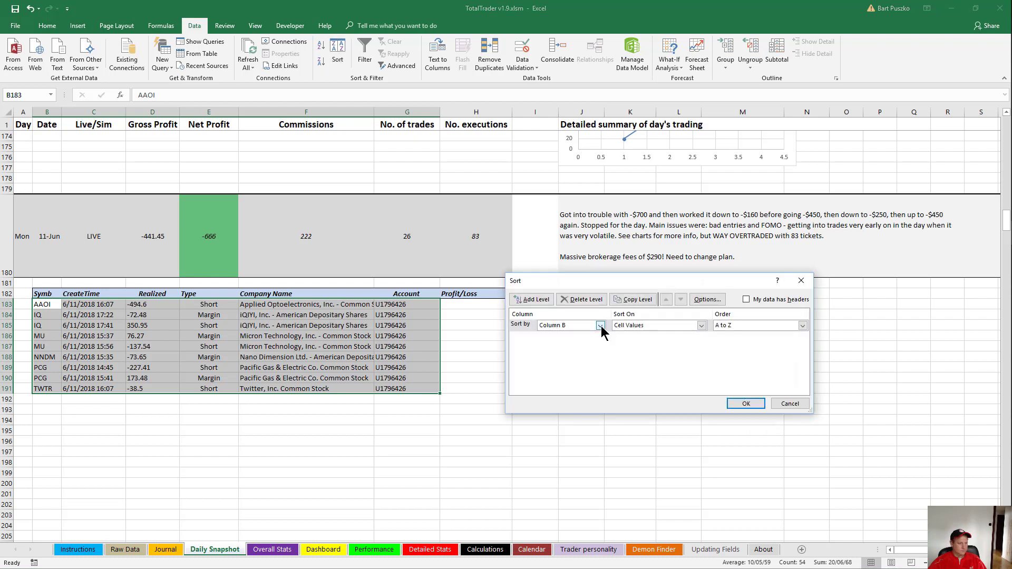
{"action": "left_click", "coordinate": [600, 326]}
{"action": "left_click", "coordinate": [582, 342]}
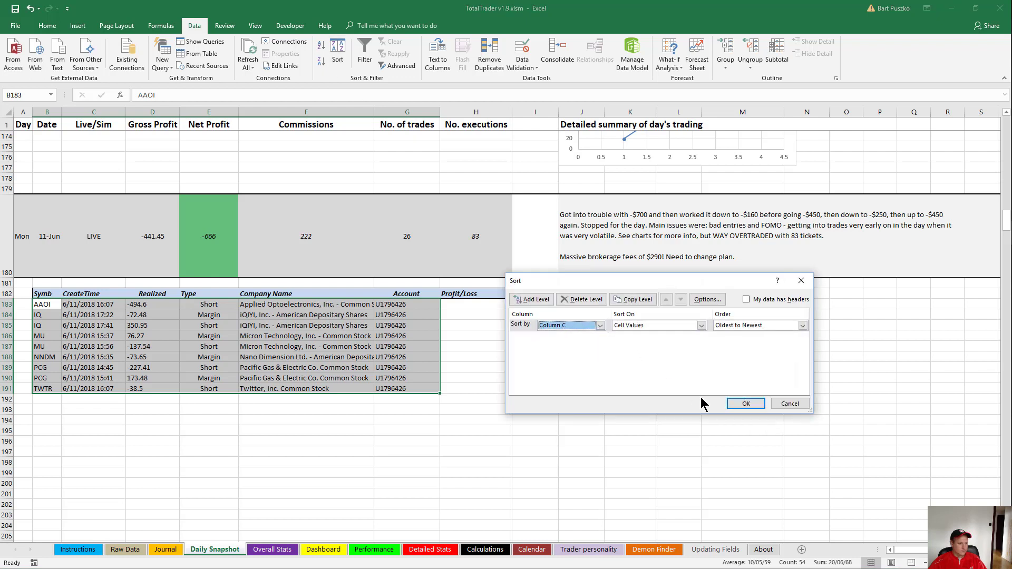
{"action": "left_click", "coordinate": [802, 326]}
{"action": "left_click", "coordinate": [783, 343]}
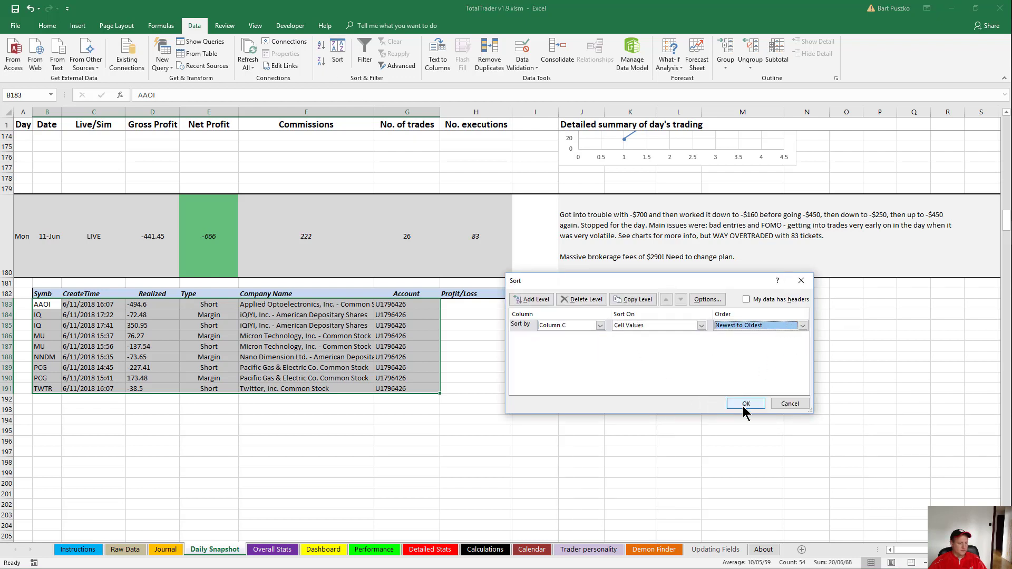
{"action": "left_click", "coordinate": [745, 405]}
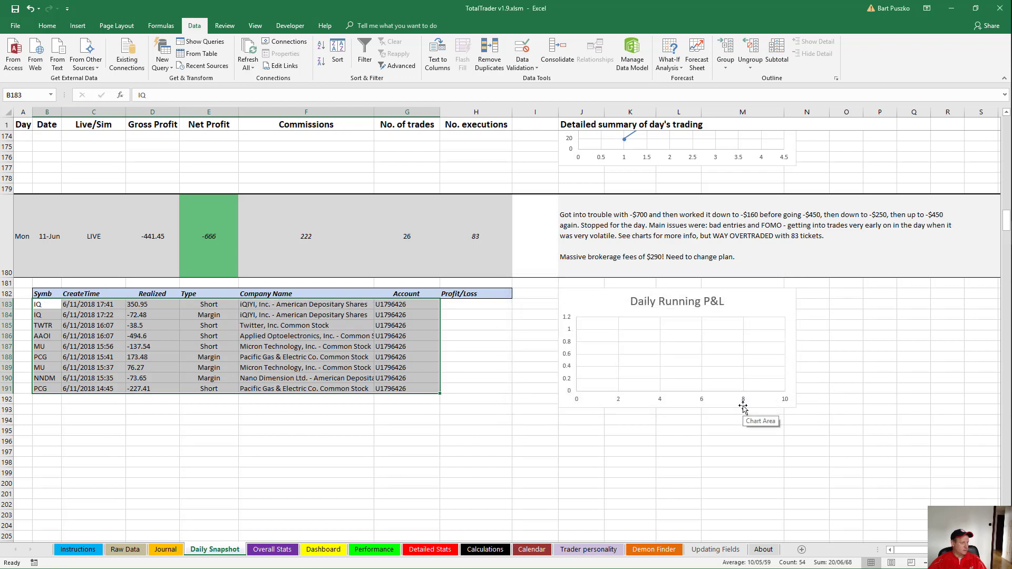
Sort the 11-Jun trades in B183:G191 by column C, from oldest to newest
{"action": "left_click", "coordinate": [338, 56]}
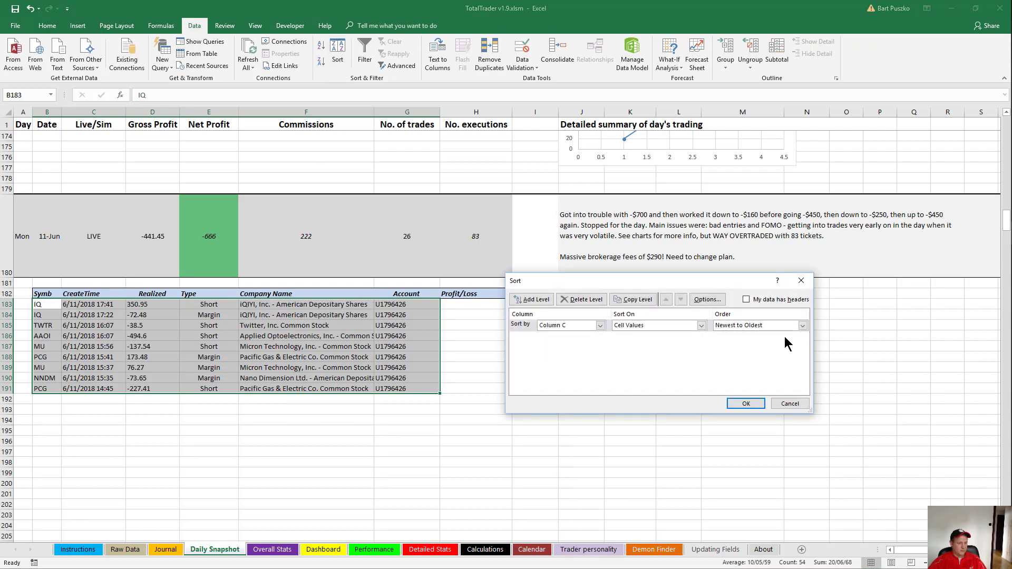
{"action": "left_click", "coordinate": [802, 326]}
{"action": "left_click", "coordinate": [741, 335]}
{"action": "left_click", "coordinate": [746, 404]}
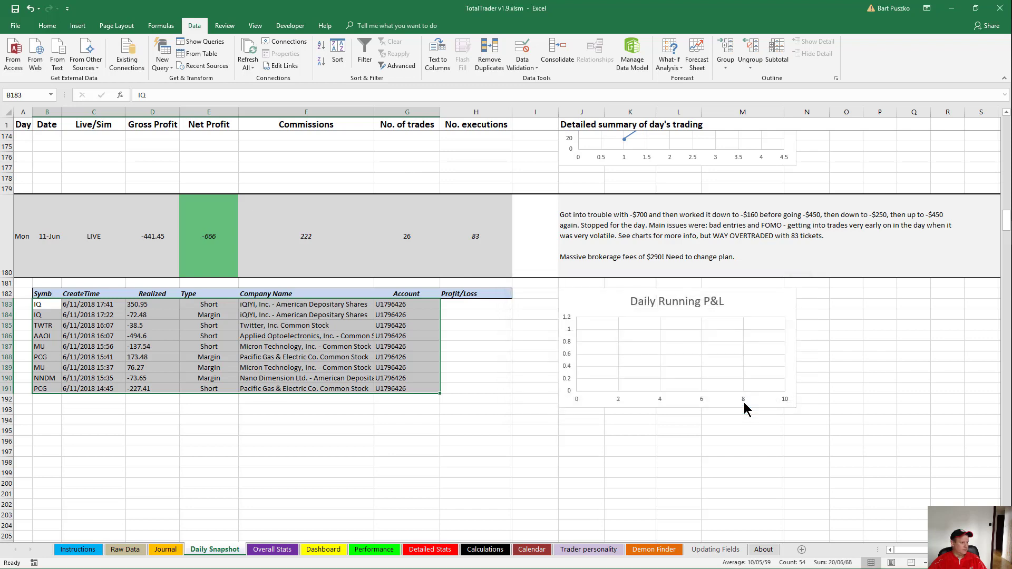
Copy the 8-Jun Profit/Loss formulas in H167:H170 into the 11-Jun Profit/Loss column starting at H183
{"action": "left_click", "coordinate": [472, 307]}
{"action": "scroll", "coordinate": [473, 307], "scroll_direction": "up", "scroll_amount": 4}
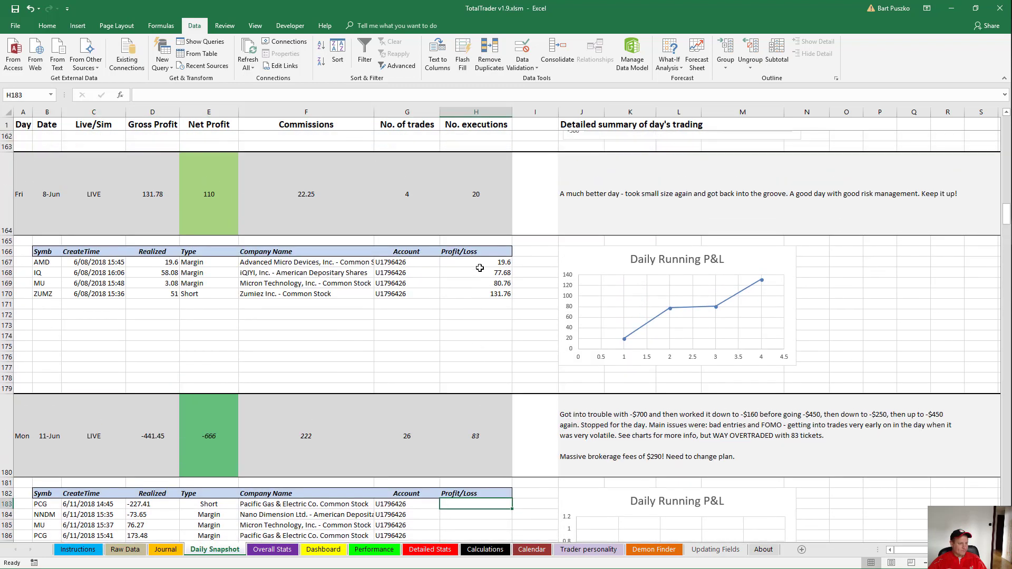
{"action": "left_click", "coordinate": [480, 265]}
{"action": "left_click_drag", "start_coordinate": [480, 266], "coordinate": [482, 292]}
{"action": "key", "text": "ctrl+c"}
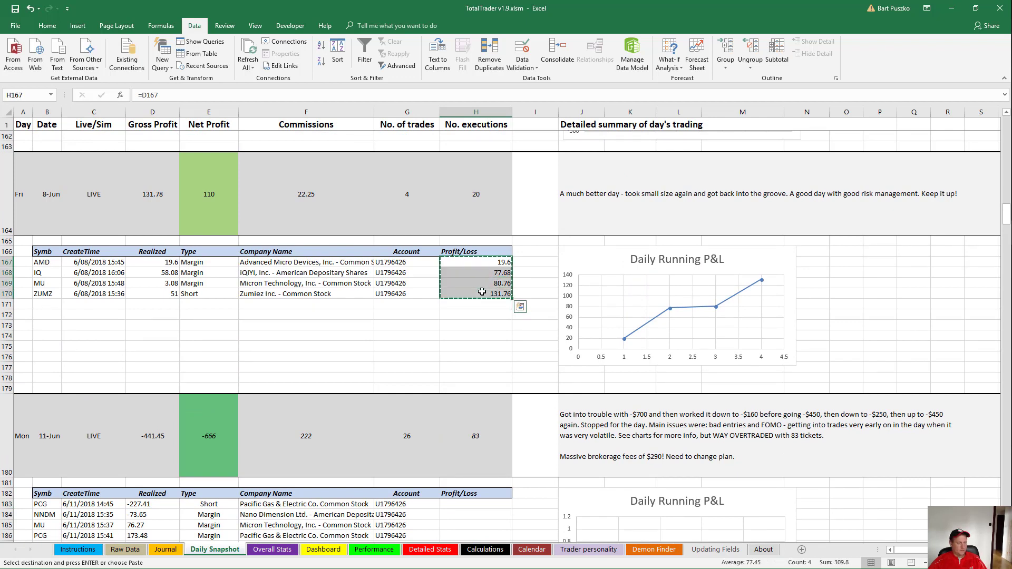
{"action": "scroll", "coordinate": [484, 316], "scroll_direction": "down", "scroll_amount": 3}
{"action": "left_click", "coordinate": [485, 340]}
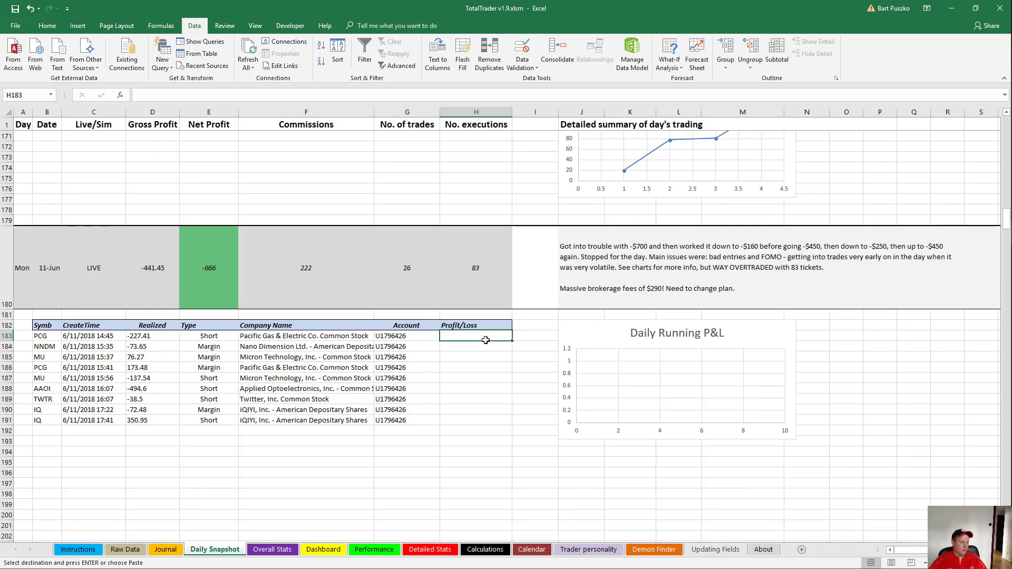
{"action": "key", "text": "Return"}
Extend the 11-Jun running total by copying the formula in H186 into H187:H191
{"action": "left_click", "coordinate": [489, 367]}
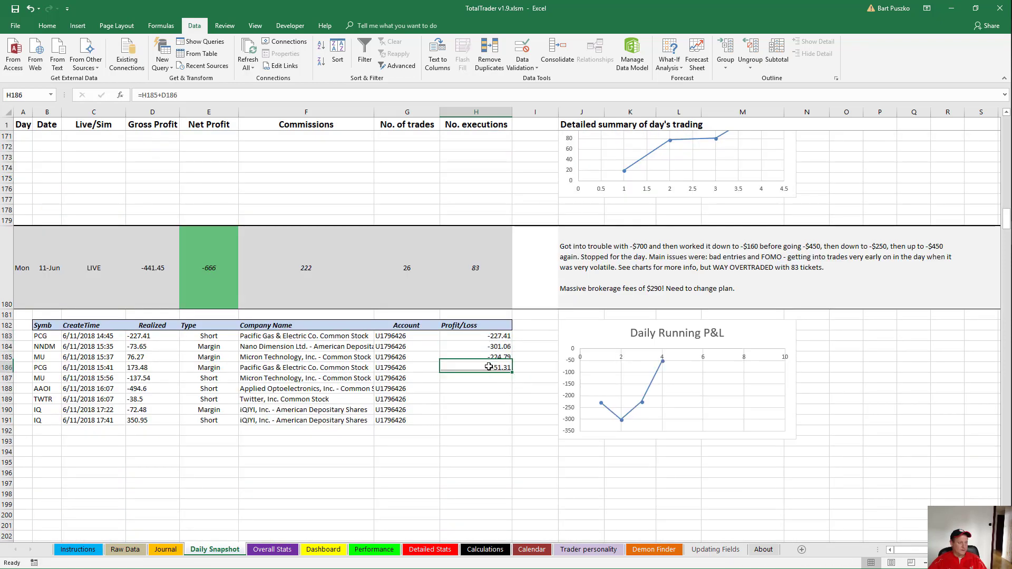
{"action": "key", "text": "ctrl+c"}
{"action": "key", "text": "Down"}
{"action": "key", "text": "shift+Down"}
{"action": "key", "text": "shift+Down"}
{"action": "key", "text": "shift+Down"}
{"action": "key", "text": "shift+Down"}
{"action": "key", "text": "Return"}
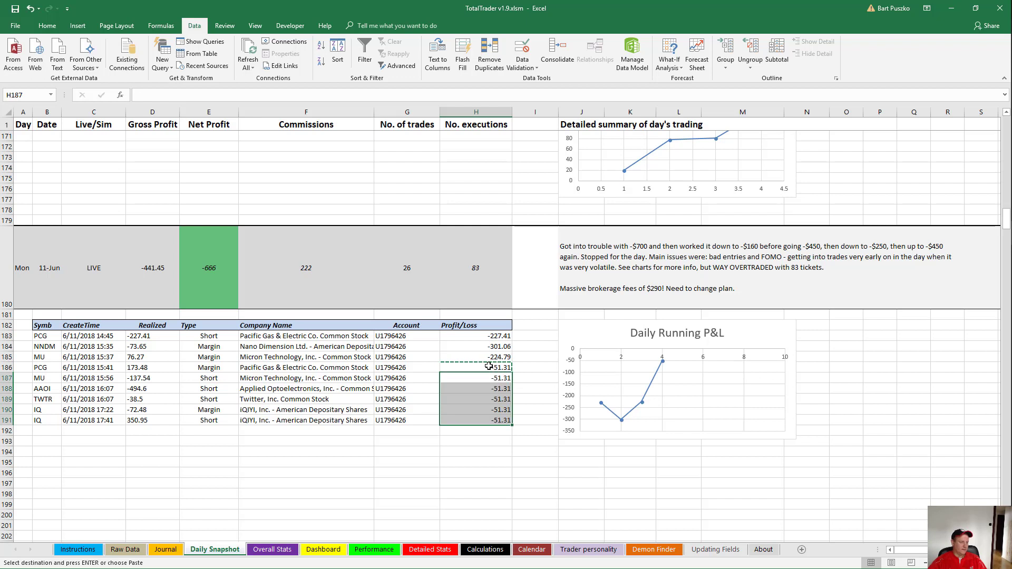
Inspect the formula in the first 11-Jun Profit/Loss cell H183 and its source cell D183 in the Realized column
{"action": "left_click", "coordinate": [481, 337]}
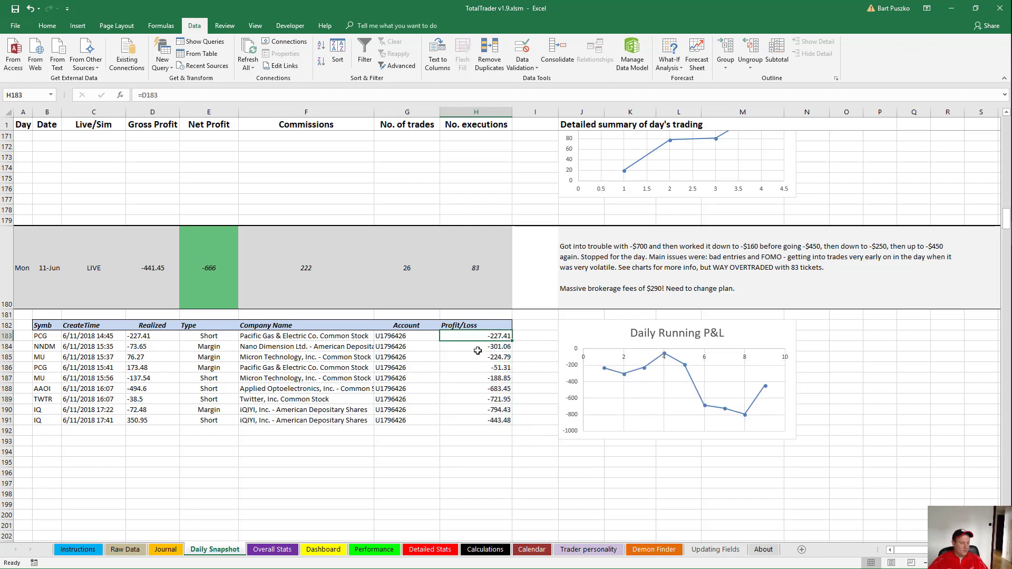
{"action": "key", "text": "F2"}
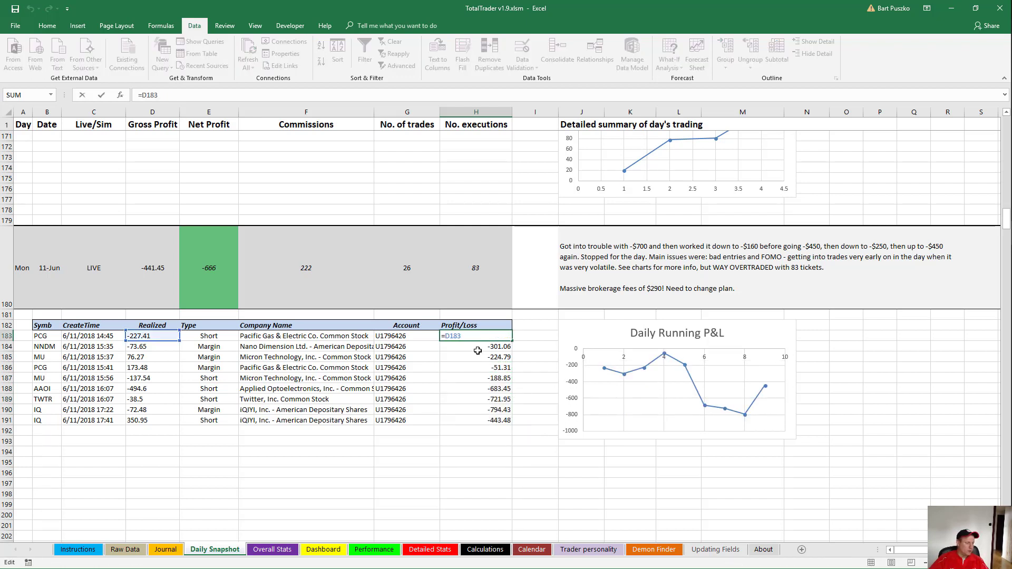
{"action": "key", "text": "Escape"}
{"action": "left_click", "coordinate": [161, 336]}
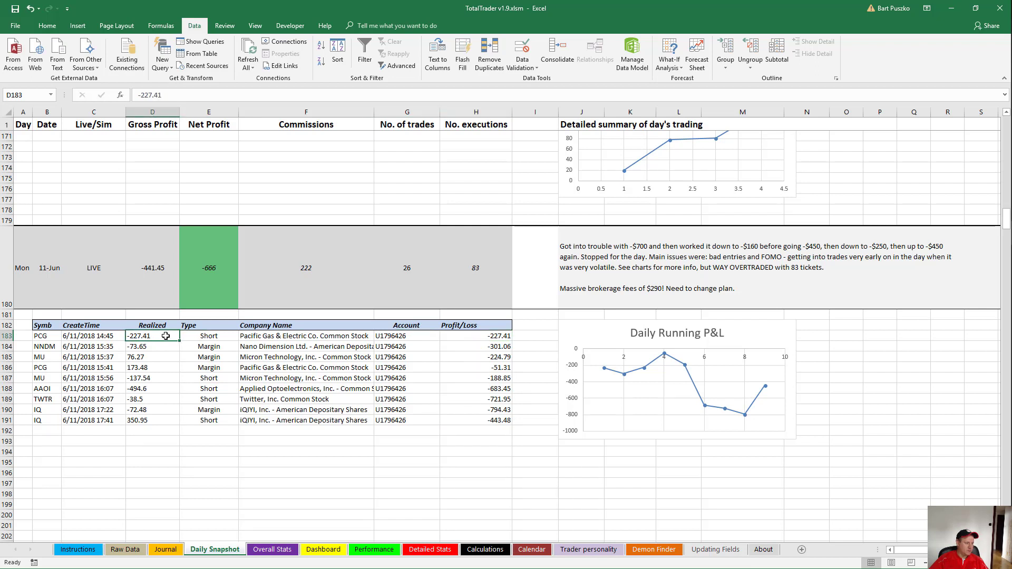
Inspect the running-total formulas cell by cell from H184 to H191, checking which Profit/Loss and Realized cells each one adds
{"action": "left_click", "coordinate": [472, 344]}
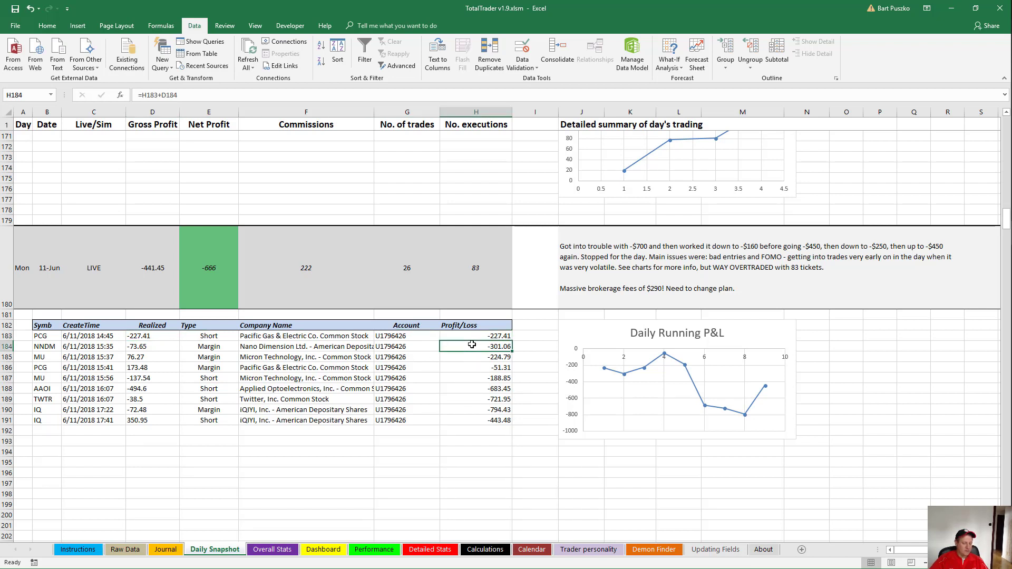
{"action": "key", "text": "shift+Down"}
{"action": "key", "text": "shift+Down"}
{"action": "key", "text": "shift+Down"}
{"action": "key", "text": "shift+Down"}
{"action": "key", "text": "shift+Down"}
{"action": "key", "text": "shift+Down"}
{"action": "key", "text": "shift+Down"}
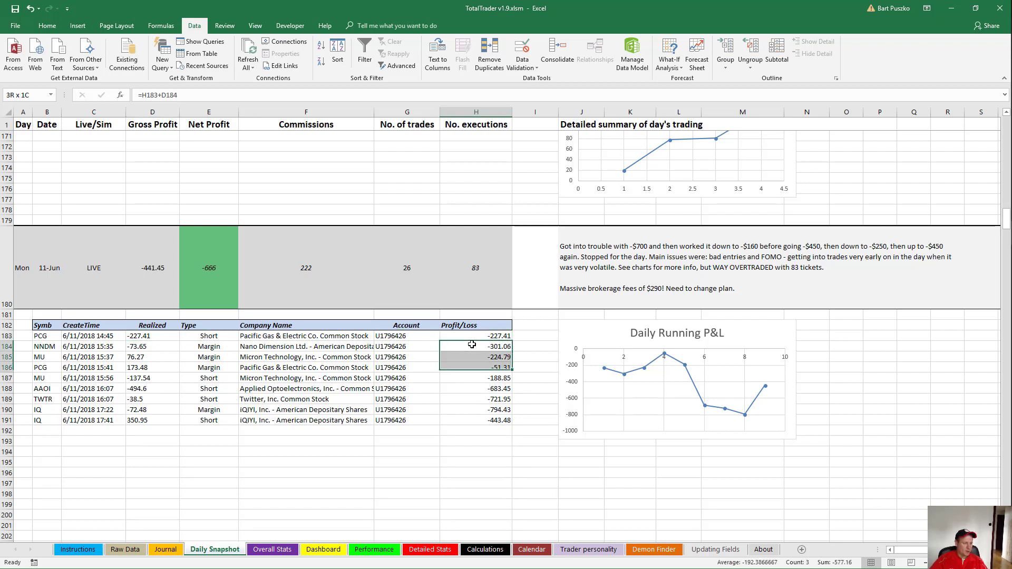
{"action": "left_click", "coordinate": [472, 344]}
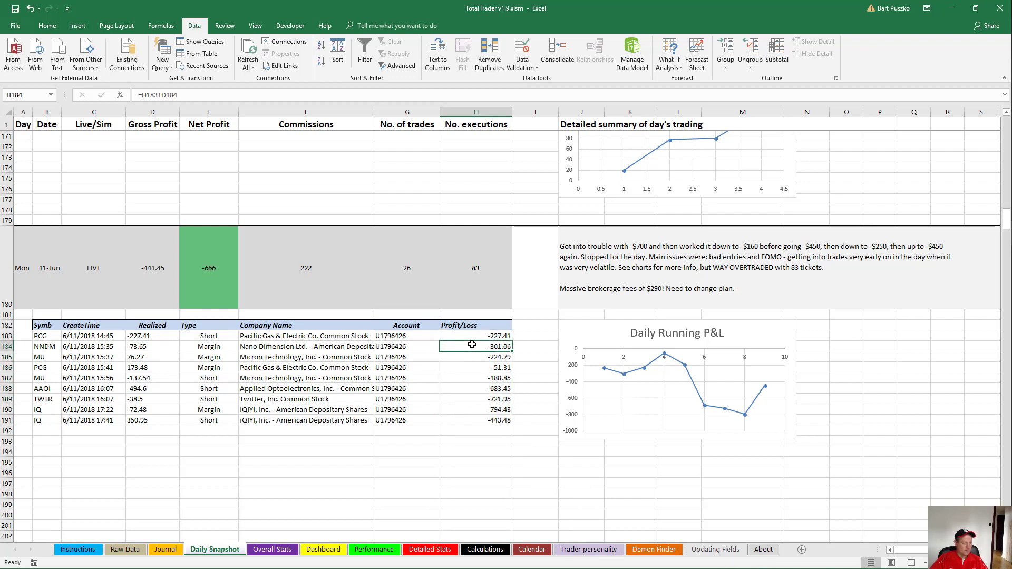
{"action": "key", "text": "F2"}
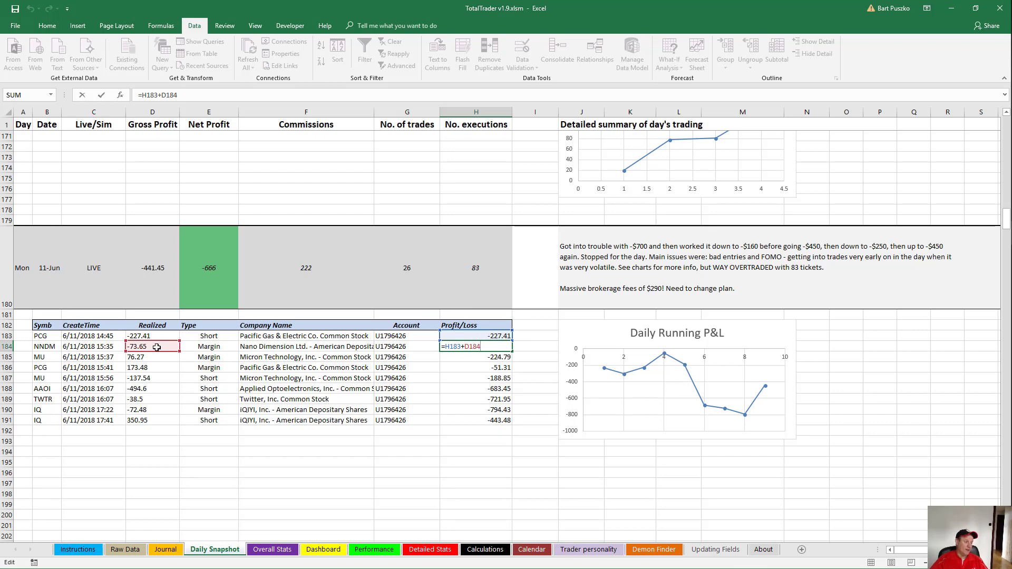
{"action": "key", "text": "Escape"}
{"action": "key", "text": "Down"}
{"action": "key", "text": "F2"}
{"action": "key", "text": "Escape"}
{"action": "key", "text": "Down"}
{"action": "key", "text": "F2"}
{"action": "key", "text": "Escape"}
{"action": "key", "text": "Down"}
{"action": "key", "text": "F2"}
{"action": "key", "text": "Escape"}
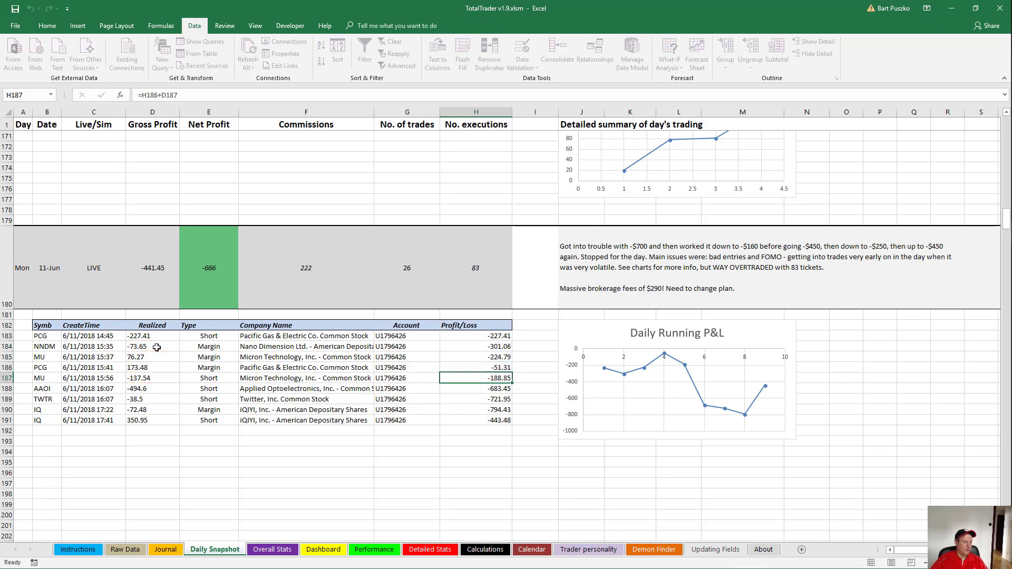
{"action": "key", "text": "Down"}
{"action": "key", "text": "F2"}
{"action": "key", "text": "Escape"}
{"action": "key", "text": "Down"}
{"action": "key", "text": "F2"}
{"action": "key", "text": "Escape"}
{"action": "key", "text": "Down"}
{"action": "key", "text": "F2"}
{"action": "key", "text": "Escape"}
{"action": "key", "text": "Down"}
{"action": "key", "text": "F2"}
{"action": "key", "text": "Escape"}
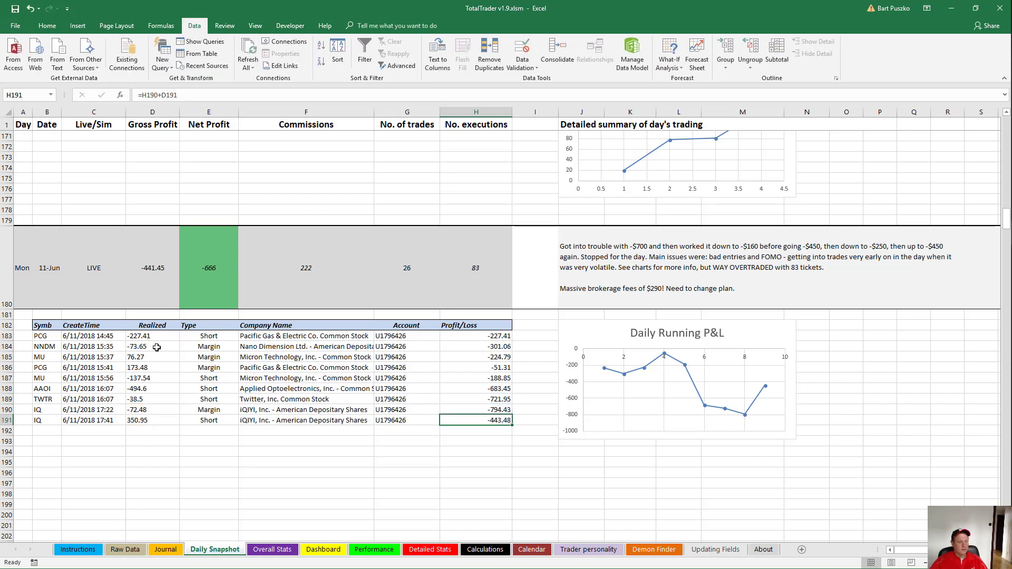
Move the 11-Jun Daily Running P&L chart's data range up to H168:H176, return it to H183:H191 and deselect the chart
{"action": "left_click", "coordinate": [700, 402]}
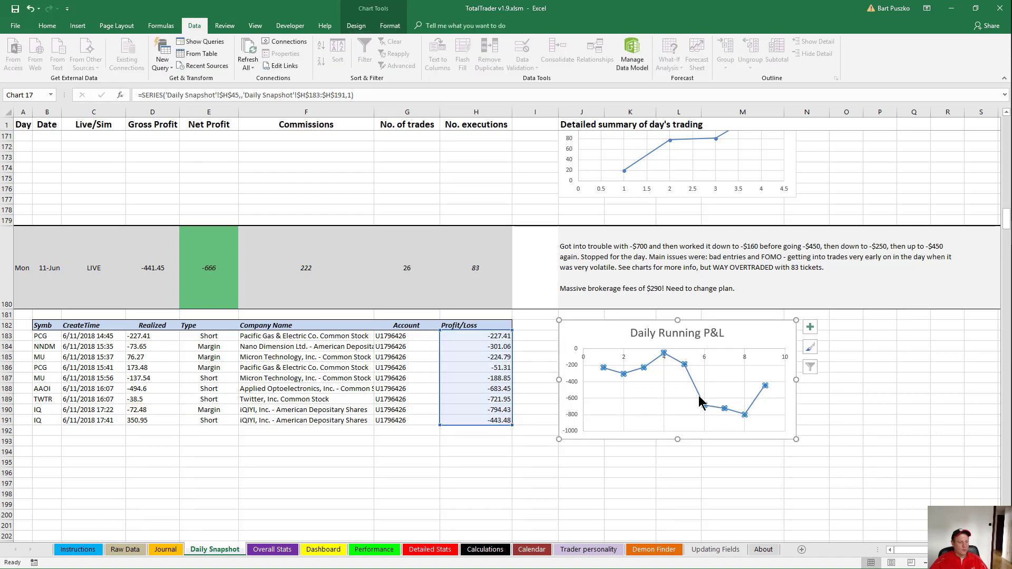
{"action": "scroll", "coordinate": [472, 375], "scroll_direction": "up", "scroll_amount": 1}
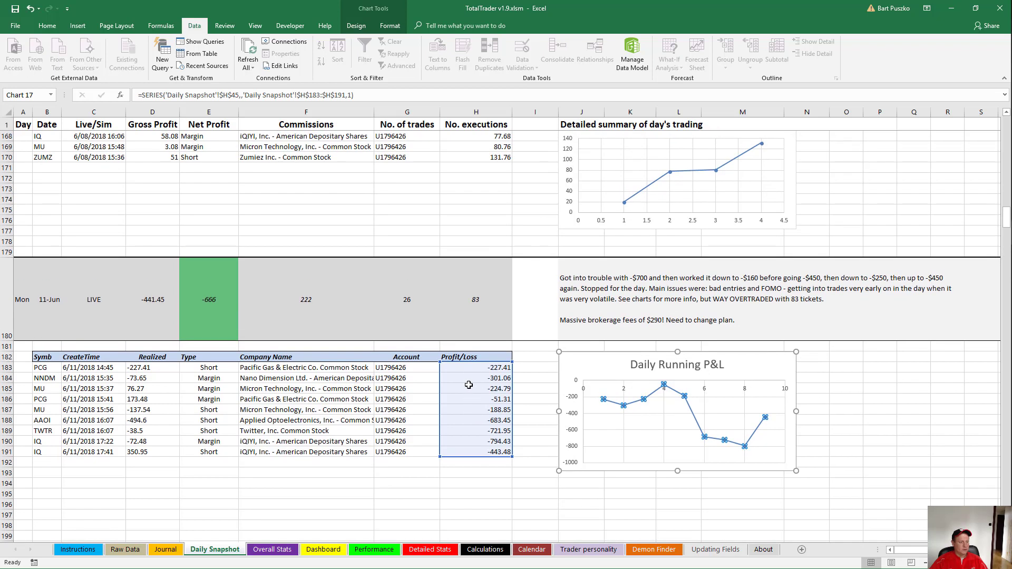
{"action": "left_click_drag", "start_coordinate": [472, 363], "coordinate": [471, 137]}
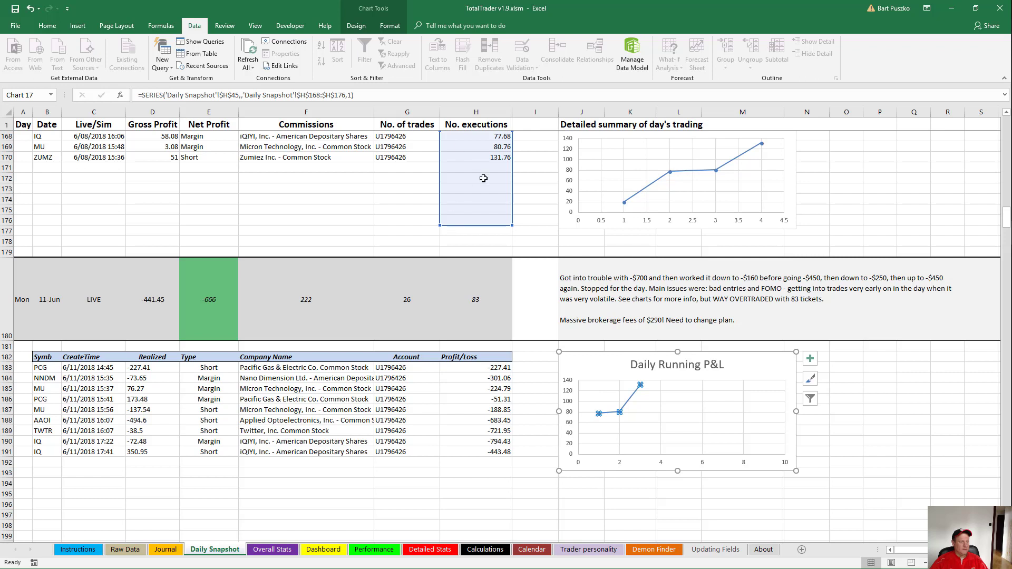
{"action": "left_click_drag", "start_coordinate": [514, 209], "coordinate": [515, 451]}
{"action": "left_click", "coordinate": [533, 448]}
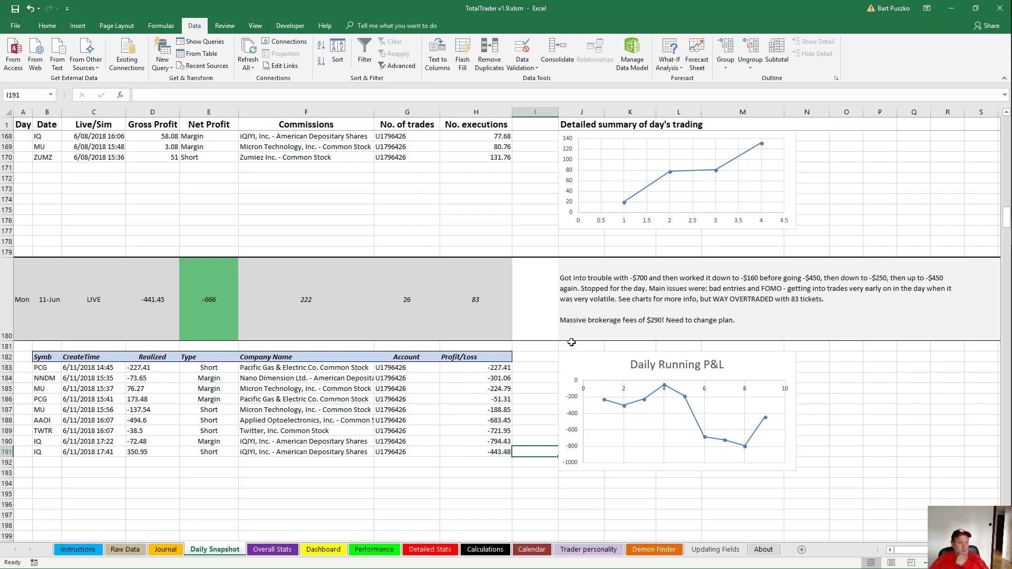
Review the 11-Jun summary note in J180, the Gross Profit in D180 and the Net Profit in E180
{"action": "left_click", "coordinate": [617, 319]}
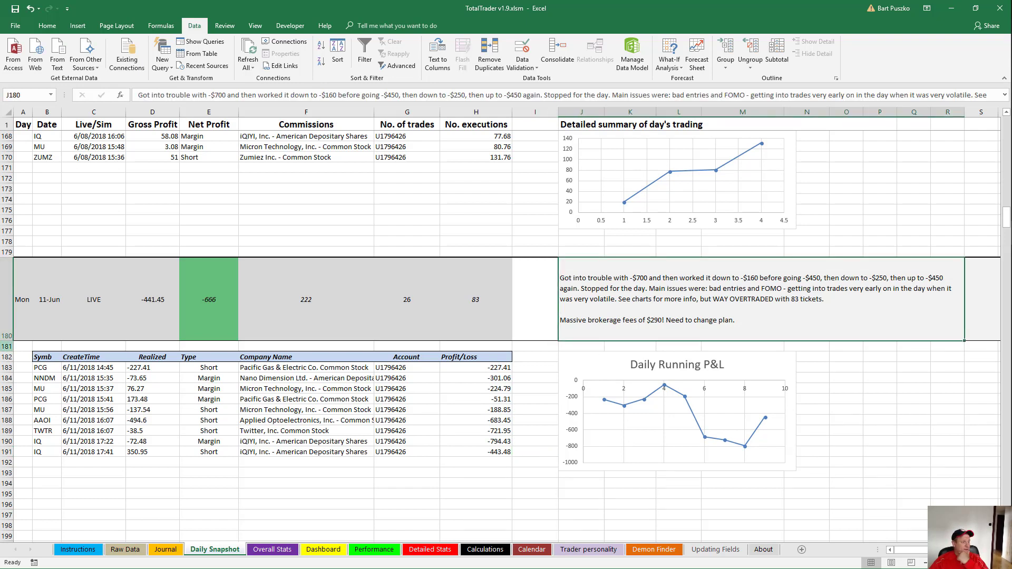
{"action": "left_click", "coordinate": [152, 297]}
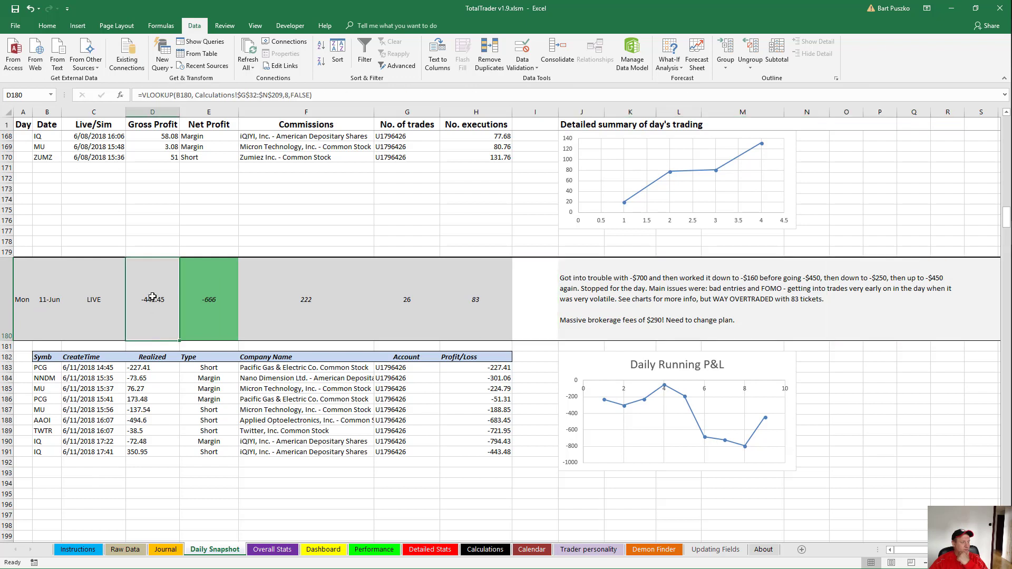
{"action": "left_click", "coordinate": [211, 284]}
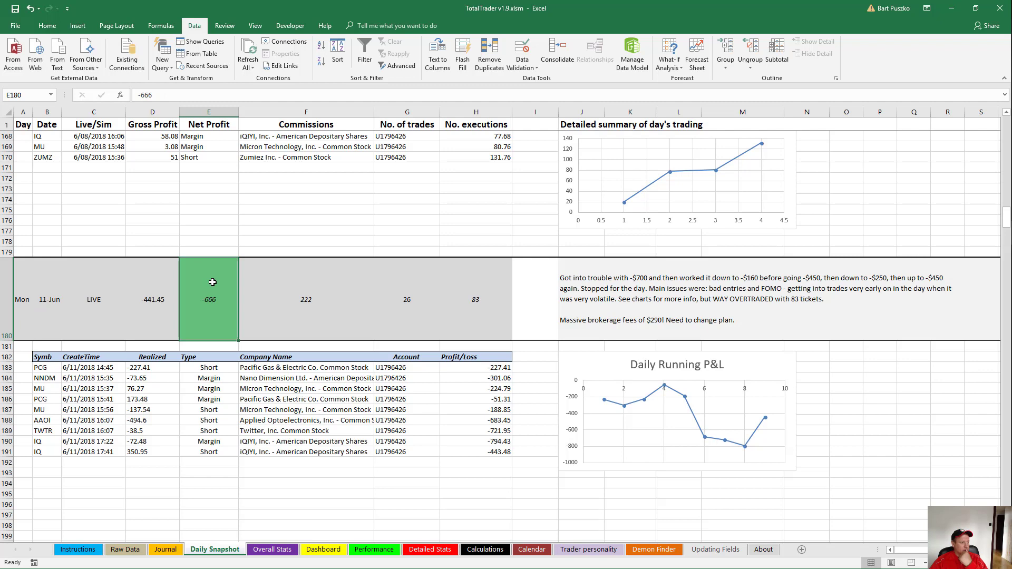
{"action": "scroll", "coordinate": [212, 282], "scroll_direction": "up", "scroll_amount": 1}
{"action": "scroll", "coordinate": [213, 282], "scroll_direction": "down", "scroll_amount": 5}
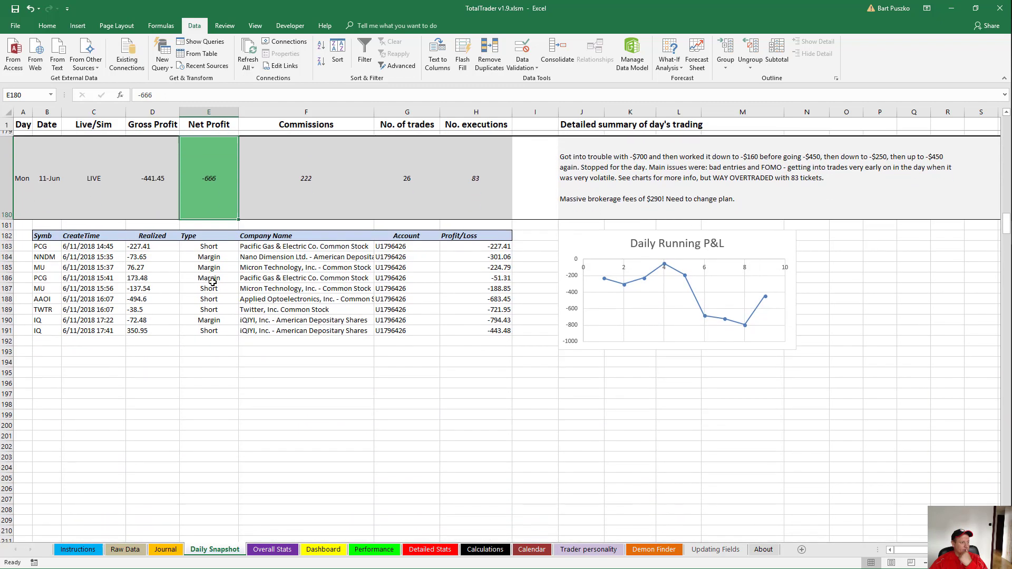
Review the 11-Jun summary row field by field, from the day in A180 across to the number of executions in H180
{"action": "left_click", "coordinate": [6, 127]}
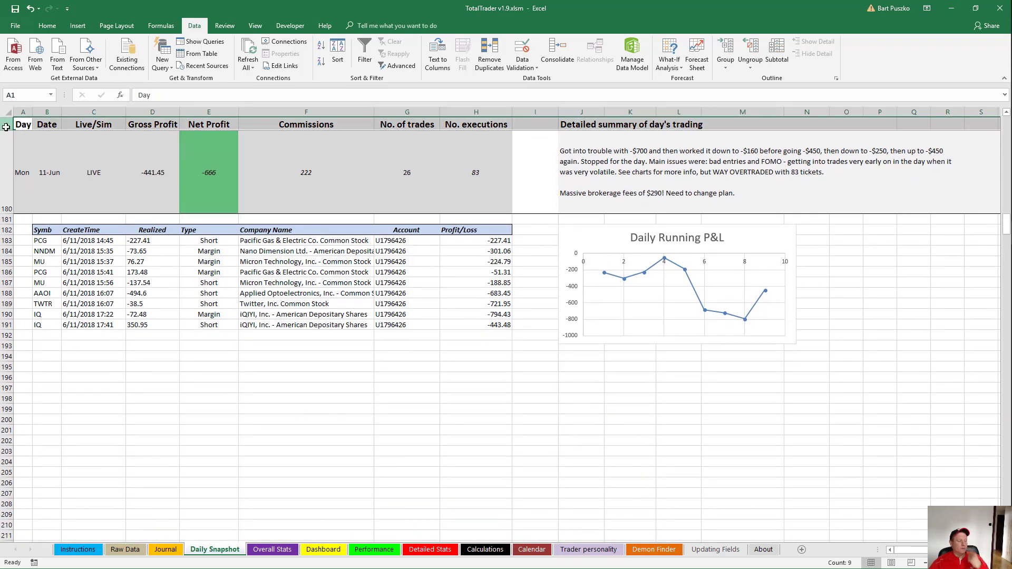
{"action": "left_click_drag", "start_coordinate": [21, 160], "coordinate": [666, 191]}
{"action": "left_click", "coordinate": [24, 163]}
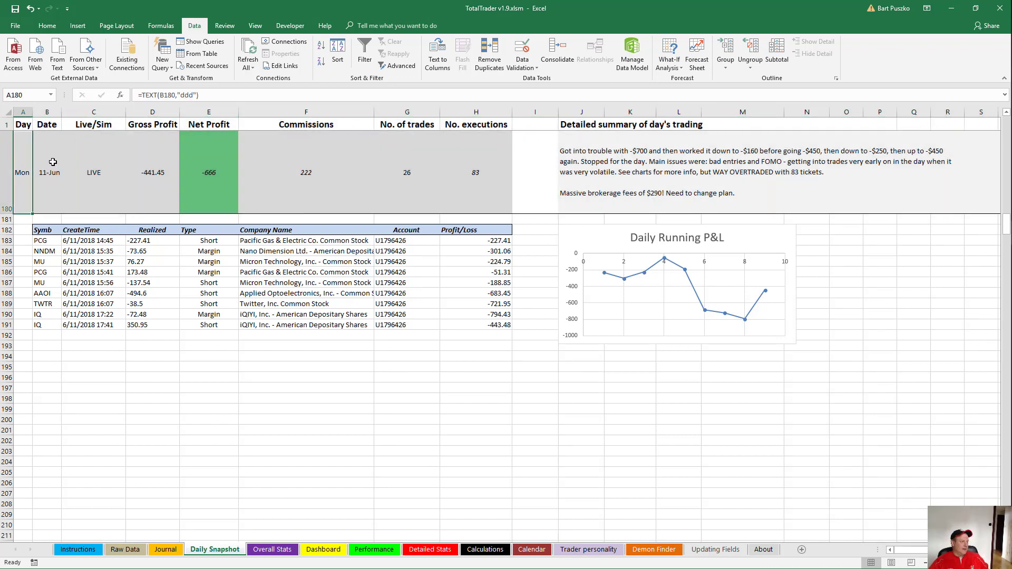
{"action": "left_click", "coordinate": [104, 160]}
{"action": "left_click", "coordinate": [146, 154]}
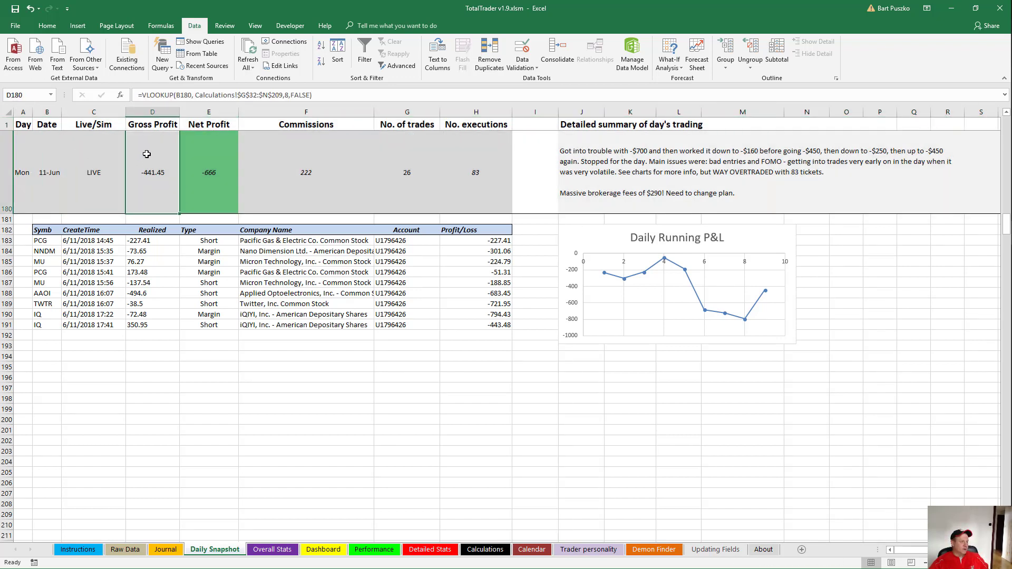
{"action": "left_click", "coordinate": [203, 154]}
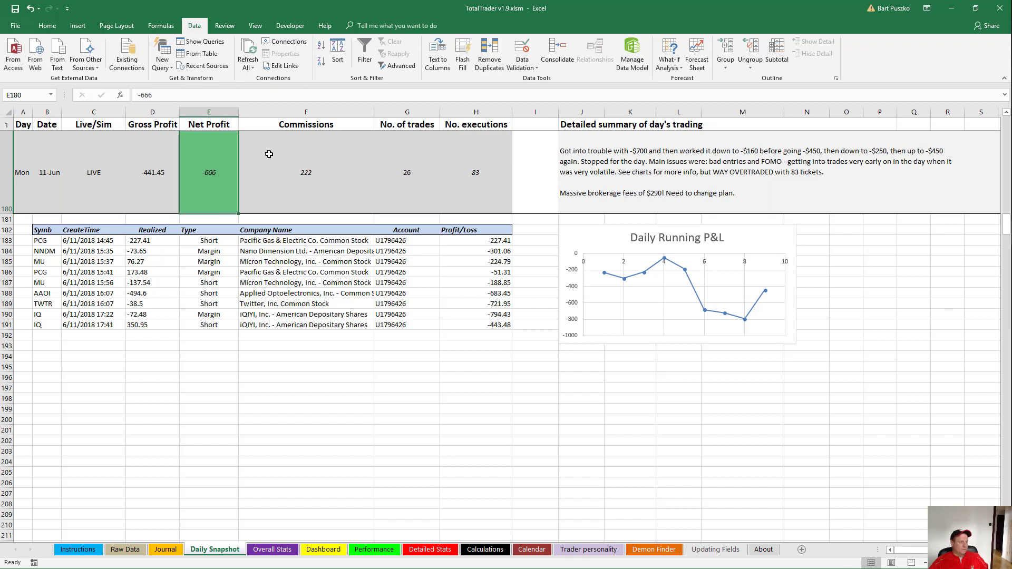
{"action": "left_click", "coordinate": [270, 155]}
{"action": "left_click", "coordinate": [400, 149]}
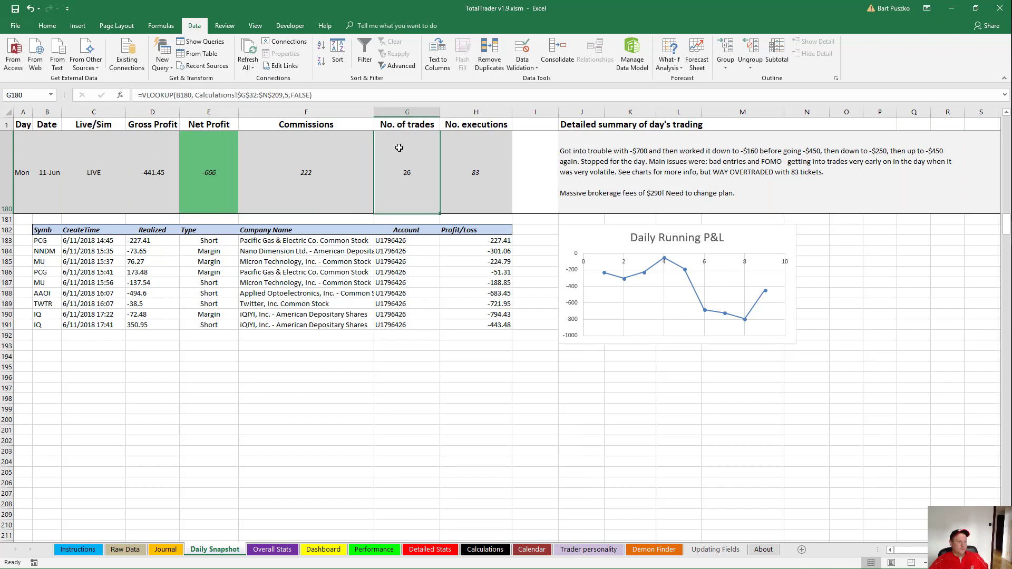
{"action": "left_click", "coordinate": [477, 149]}
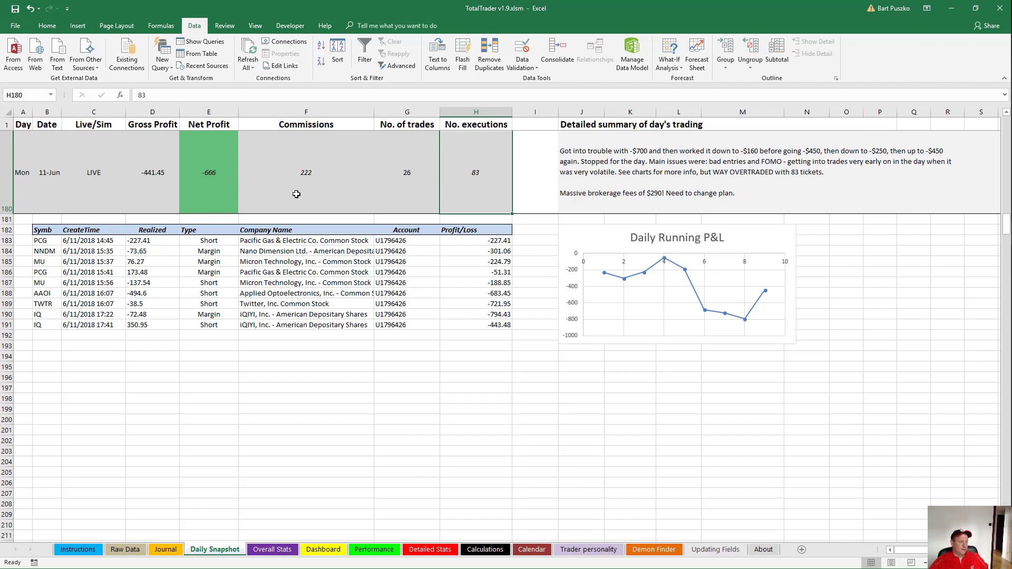
{"action": "left_click_drag", "start_coordinate": [127, 170], "coordinate": [474, 174]}
Inspect the 8-Jun summary formulas in row 164, from Gross Profit in D164 across to No. executions in H164
{"action": "scroll", "coordinate": [475, 202], "scroll_direction": "up", "scroll_amount": 5}
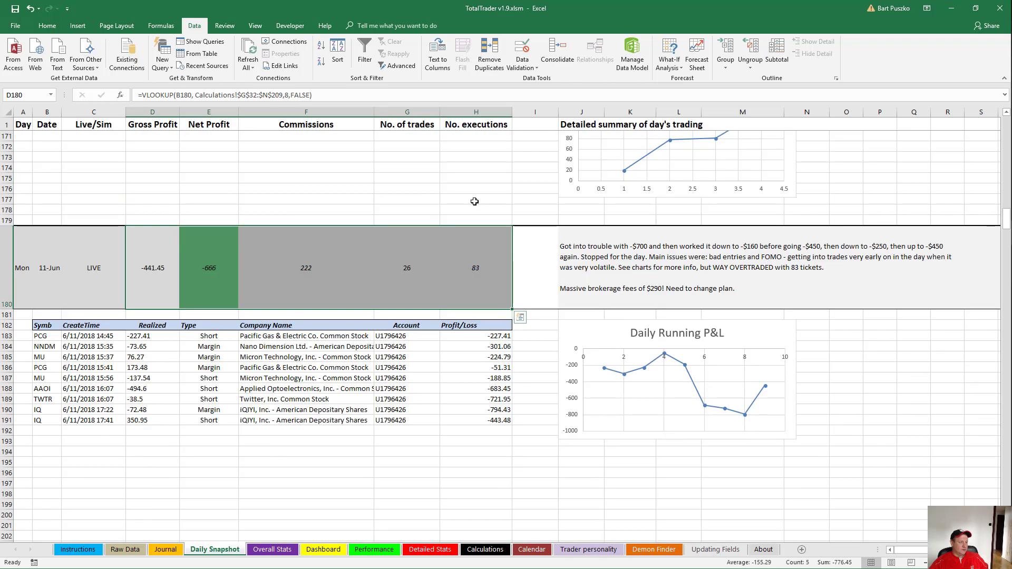
{"action": "scroll", "coordinate": [474, 201], "scroll_direction": "up", "scroll_amount": 3}
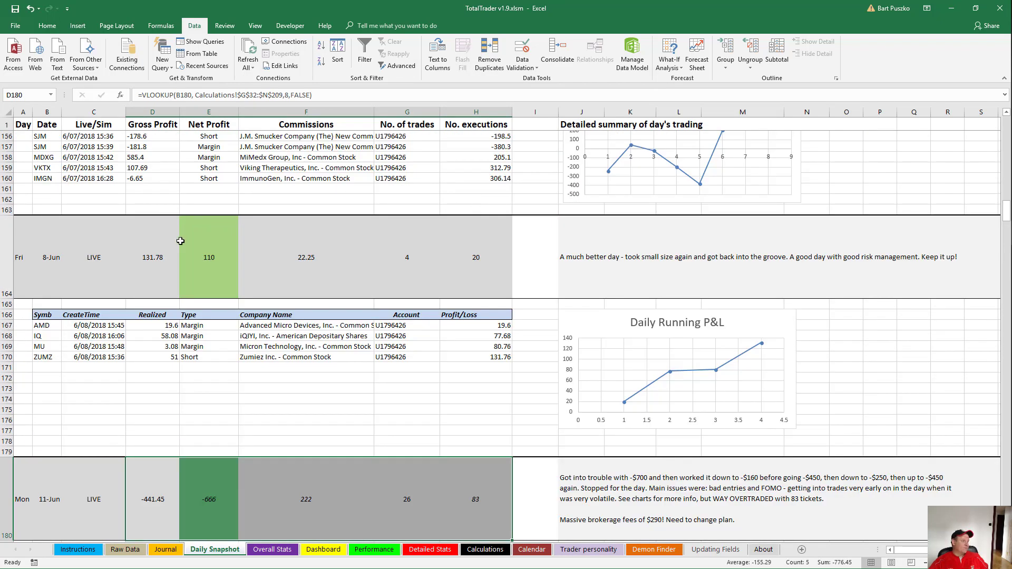
{"action": "left_click", "coordinate": [153, 238]}
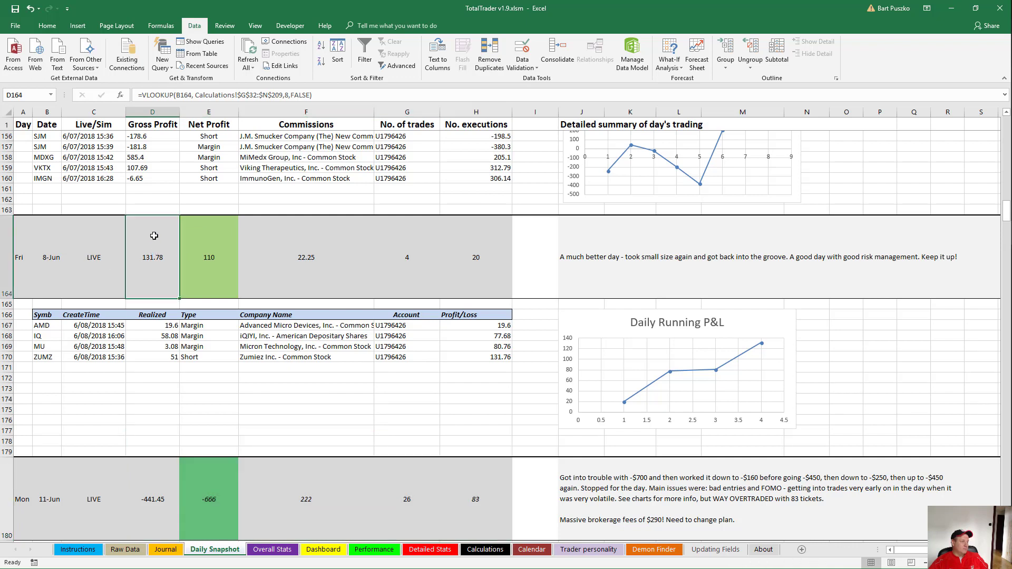
{"action": "left_click", "coordinate": [210, 239]}
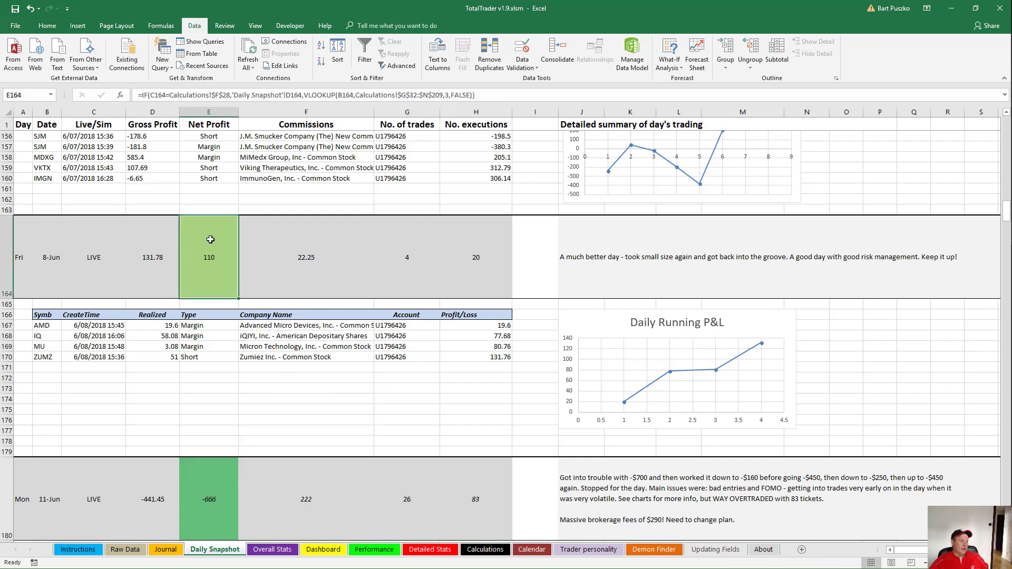
{"action": "left_click", "coordinate": [275, 237]}
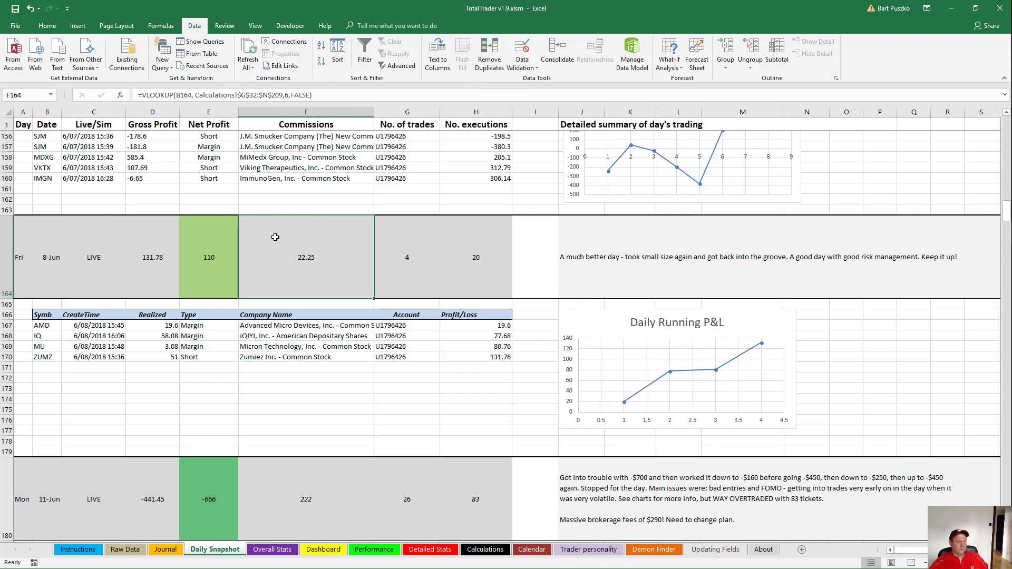
{"action": "left_click", "coordinate": [411, 233]}
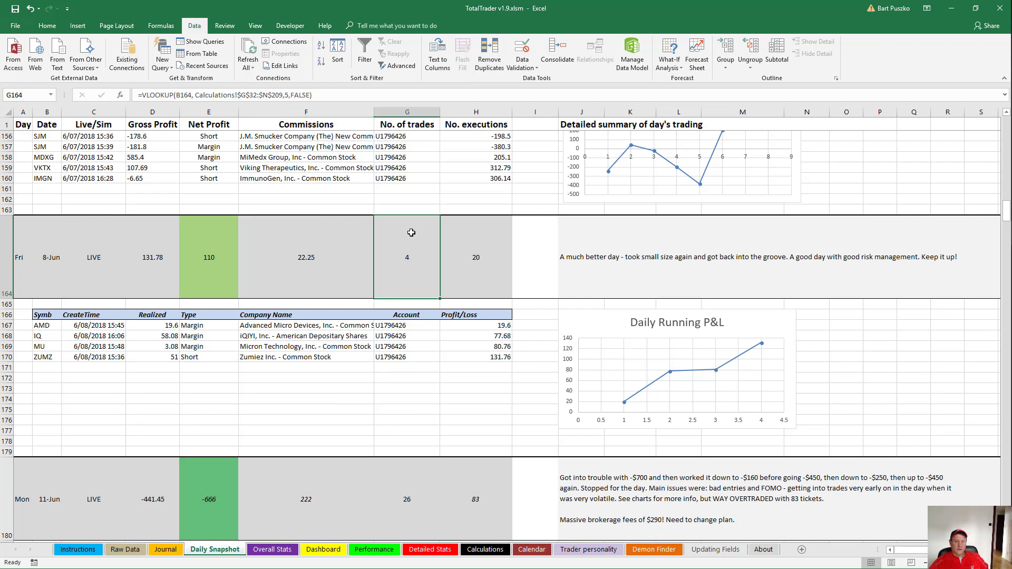
{"action": "left_click", "coordinate": [497, 241]}
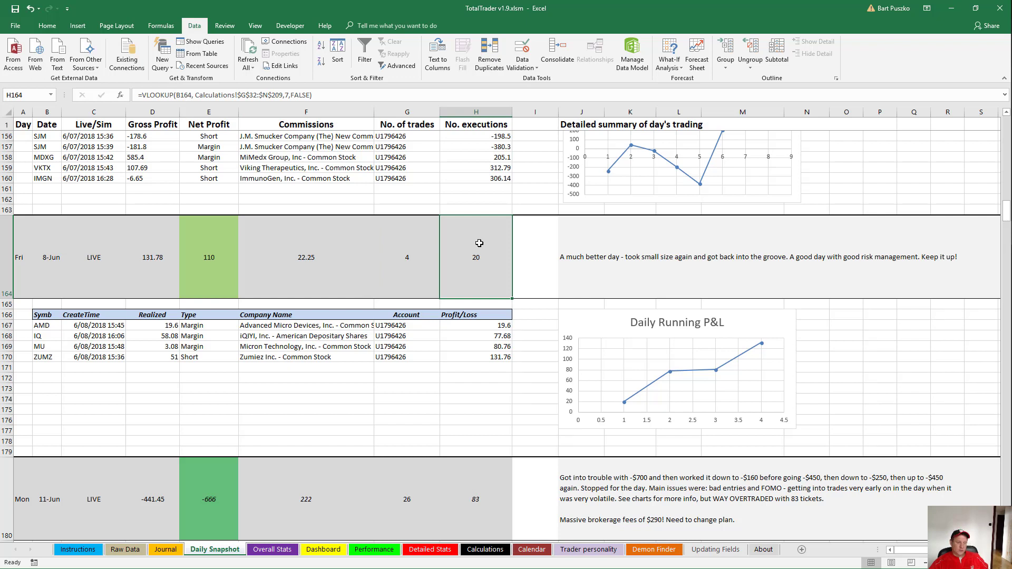
Compare the 8-Jun Commissions in F164 with the number of executions in H164
{"action": "left_click", "coordinate": [278, 246]}
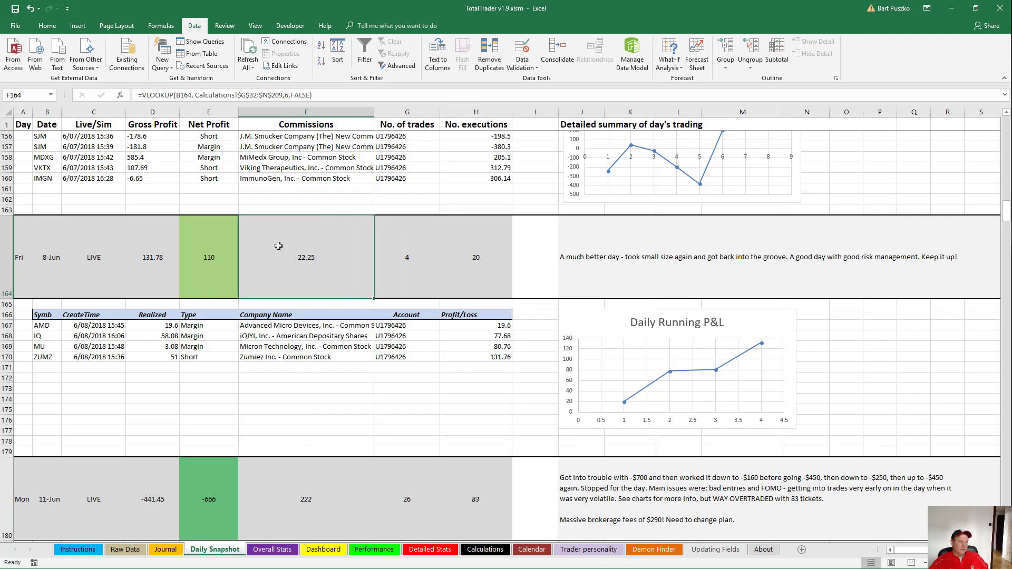
{"action": "left_click", "coordinate": [472, 237]}
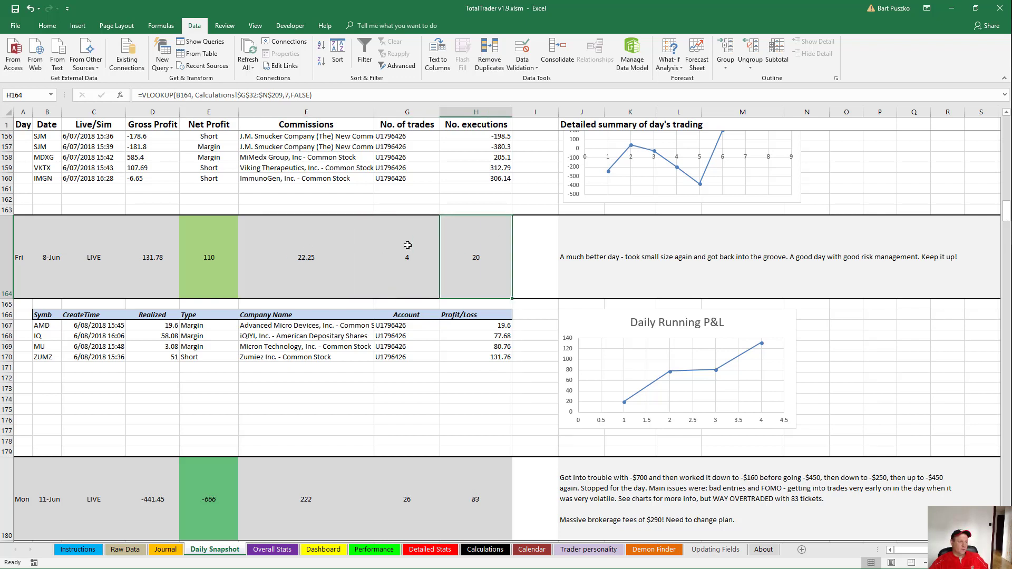
{"action": "left_click", "coordinate": [289, 250]}
{"action": "left_click", "coordinate": [471, 242]}
{"action": "left_click", "coordinate": [321, 237]}
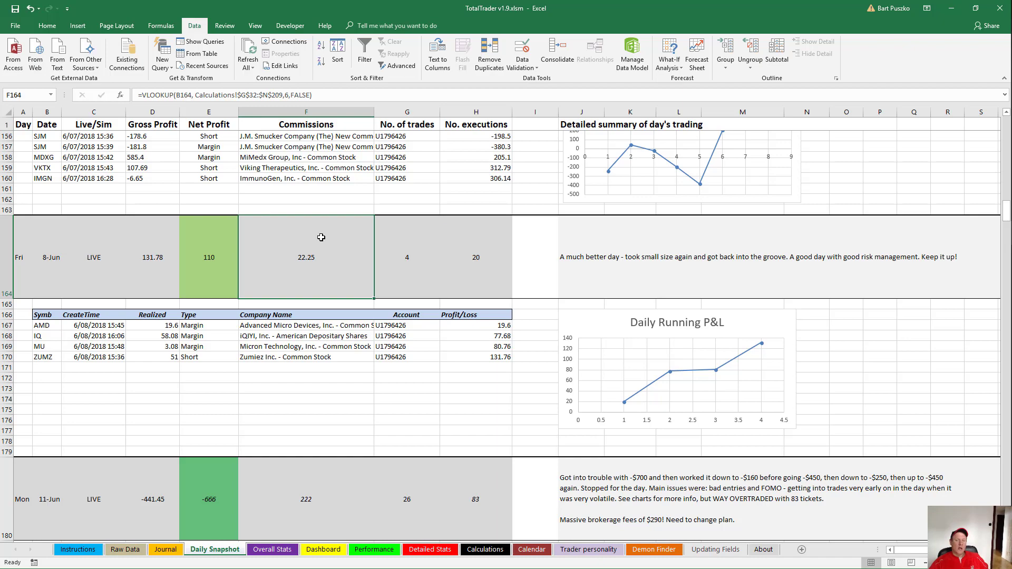
Look back through the earlier daily entries, read the 6-Jun summary note in J136 and return to the 11-Jun note in J180
{"action": "scroll", "coordinate": [321, 237], "scroll_direction": "up", "scroll_amount": 8}
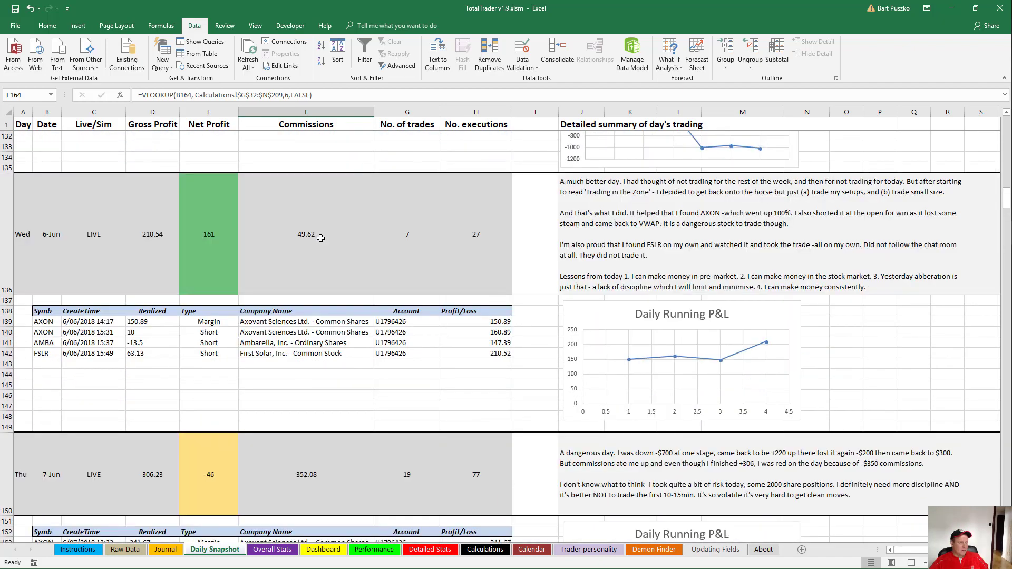
{"action": "scroll", "coordinate": [321, 238], "scroll_direction": "down", "scroll_amount": 13}
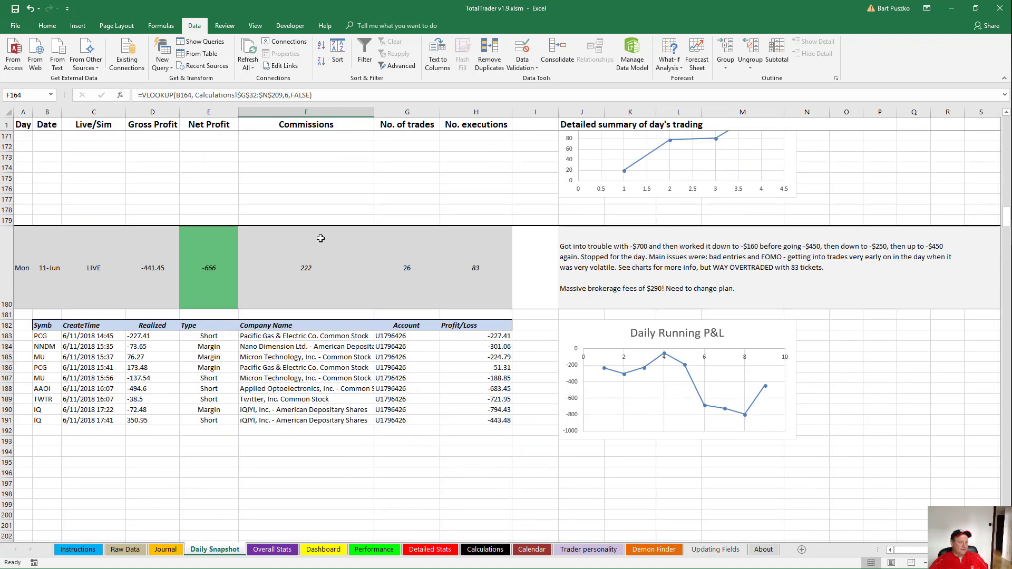
{"action": "left_click", "coordinate": [609, 259]}
{"action": "scroll", "coordinate": [609, 258], "scroll_direction": "up", "scroll_amount": 7}
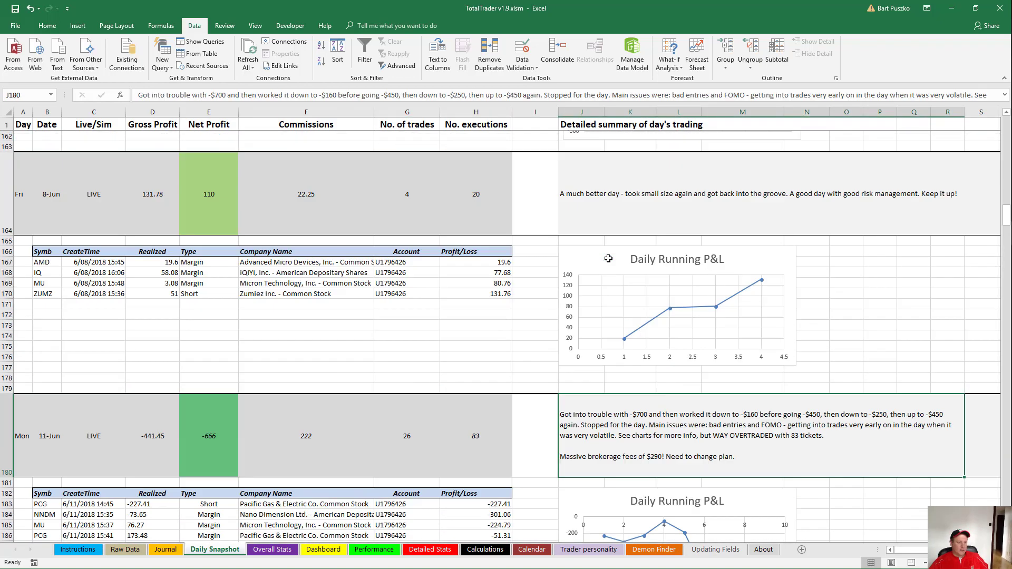
{"action": "scroll", "coordinate": [611, 266], "scroll_direction": "up", "scroll_amount": 9}
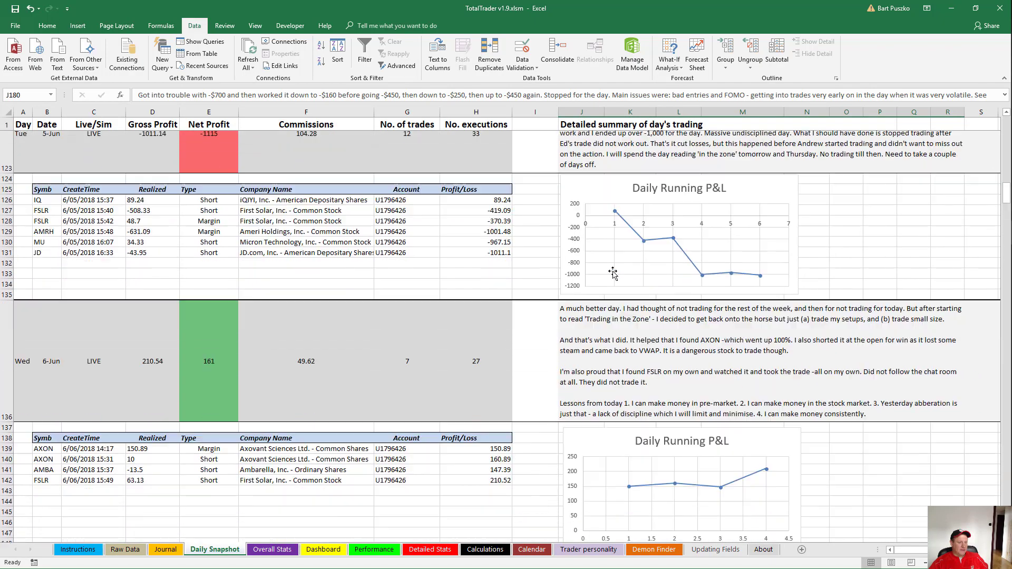
{"action": "scroll", "coordinate": [614, 273], "scroll_direction": "down", "scroll_amount": 1}
{"action": "left_click", "coordinate": [629, 287]}
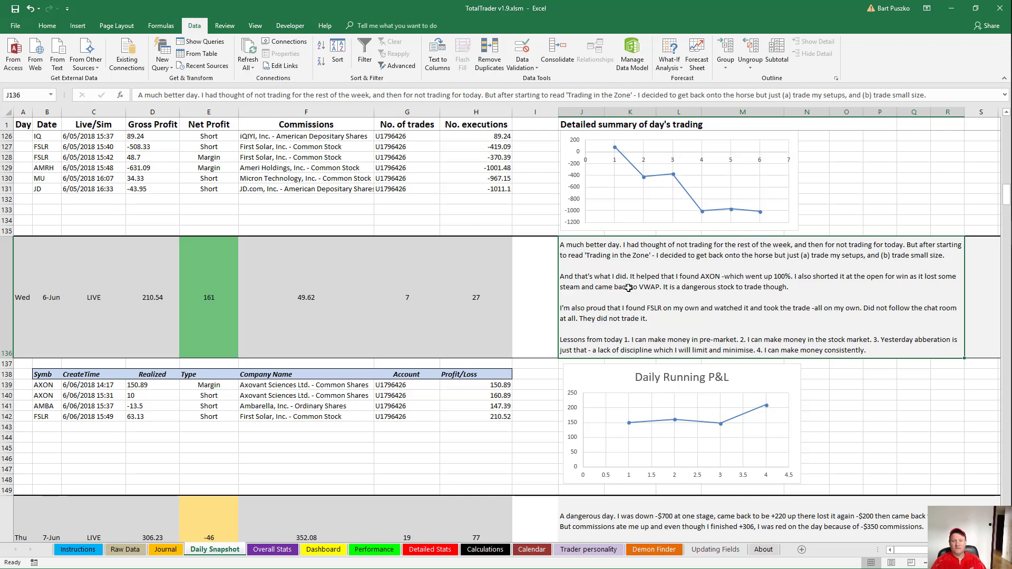
{"action": "scroll", "coordinate": [628, 288], "scroll_direction": "down", "scroll_amount": 15}
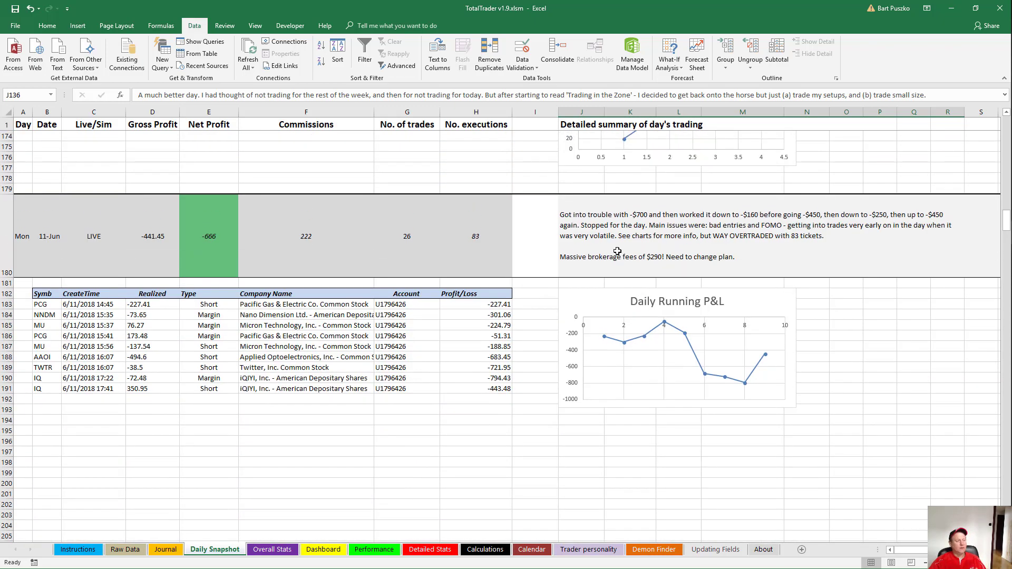
{"action": "left_click", "coordinate": [885, 261]}
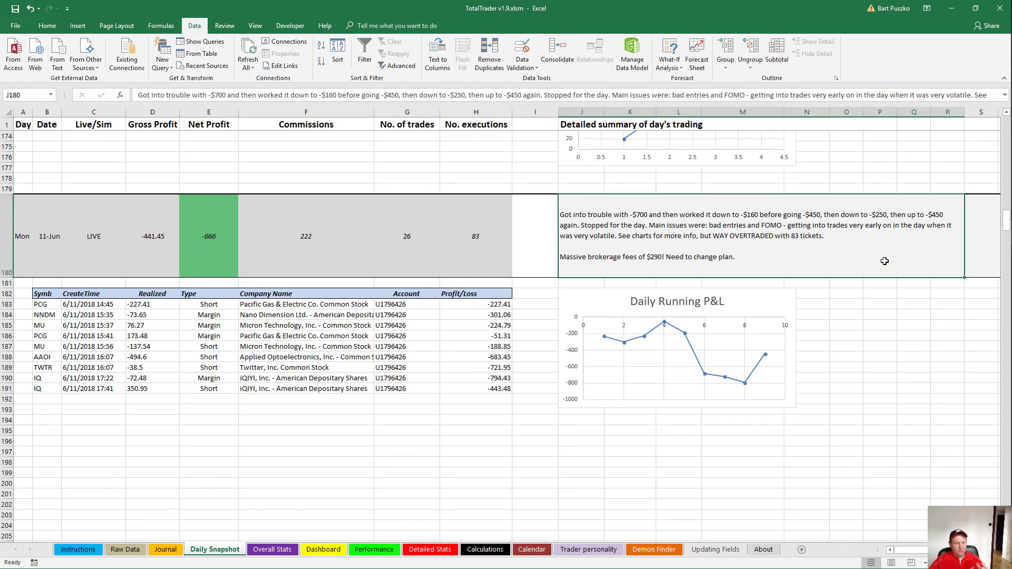